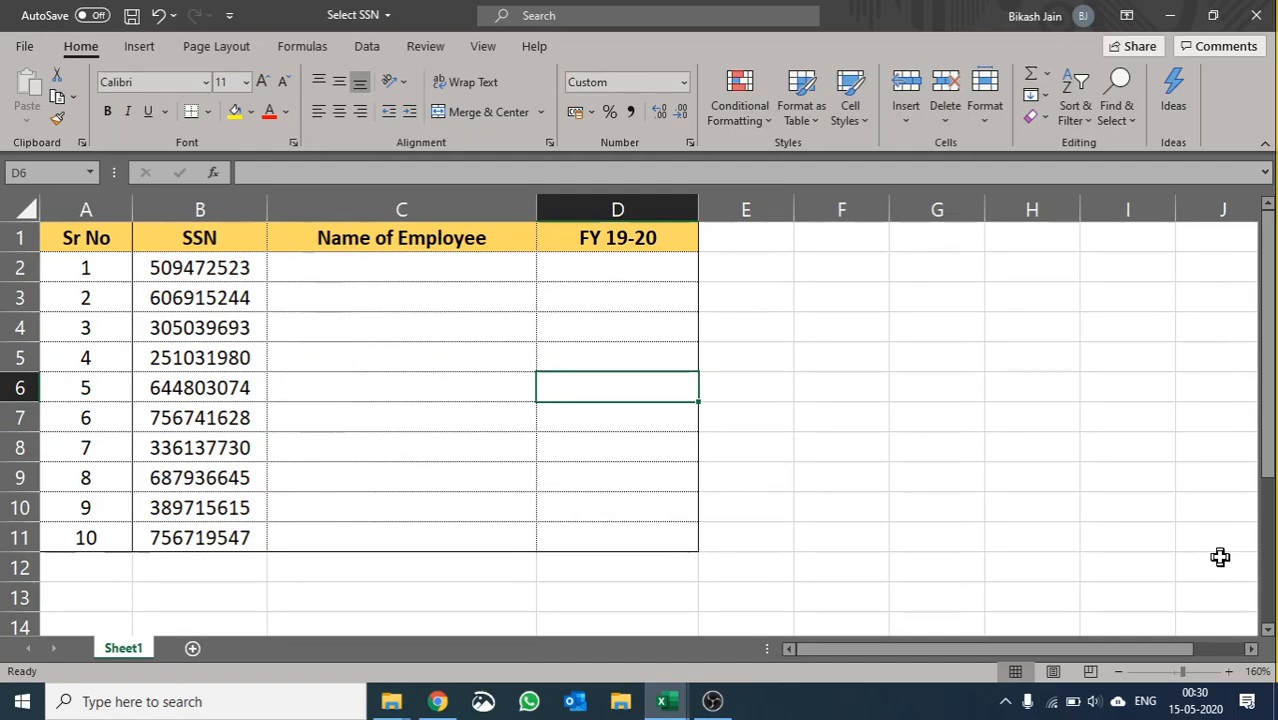
- Review the SSN, Name of Employee and FY 19-20 columns of the table in the Select SSN workbook
drag(222, 238, 222, 537)
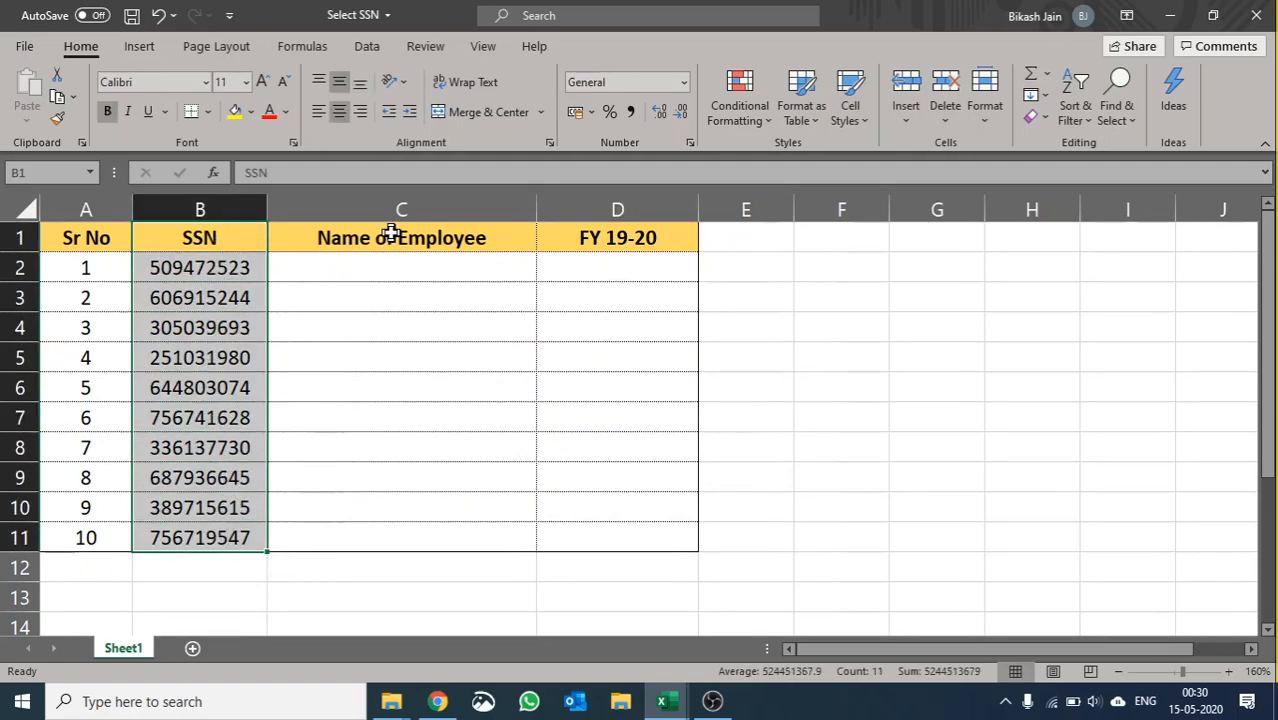
drag(391, 233, 402, 537)
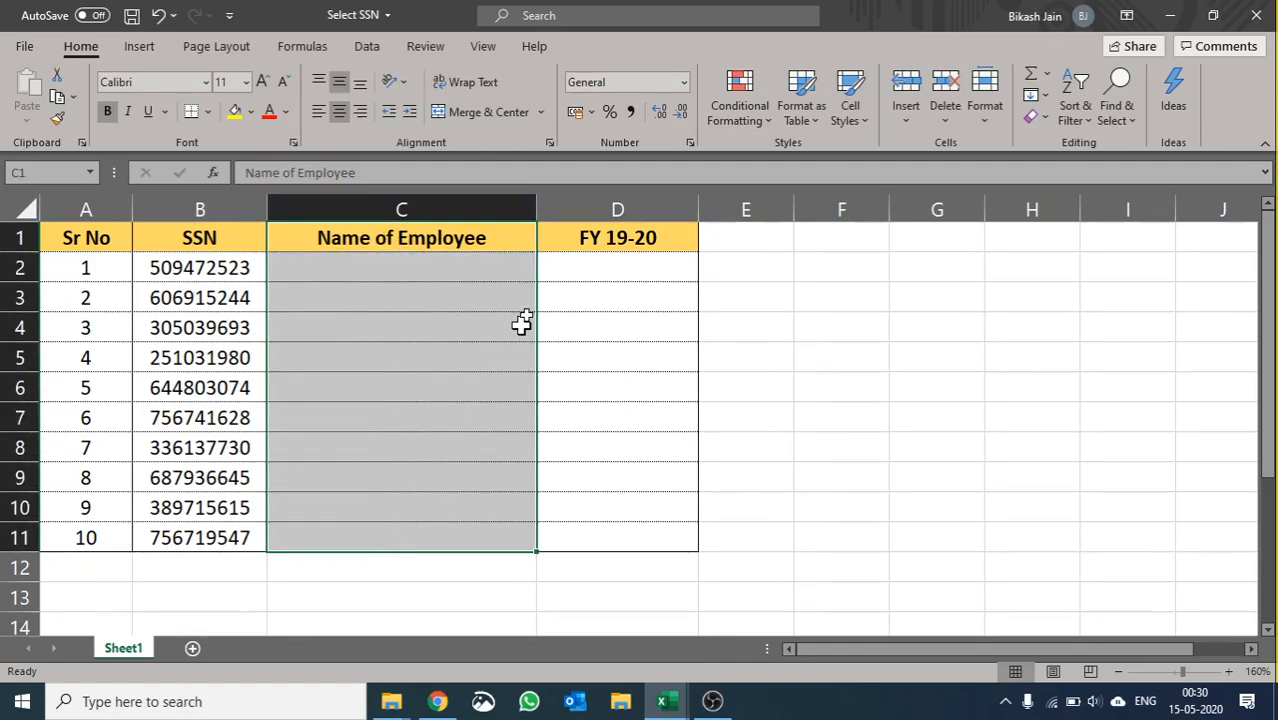
drag(605, 231, 585, 535)
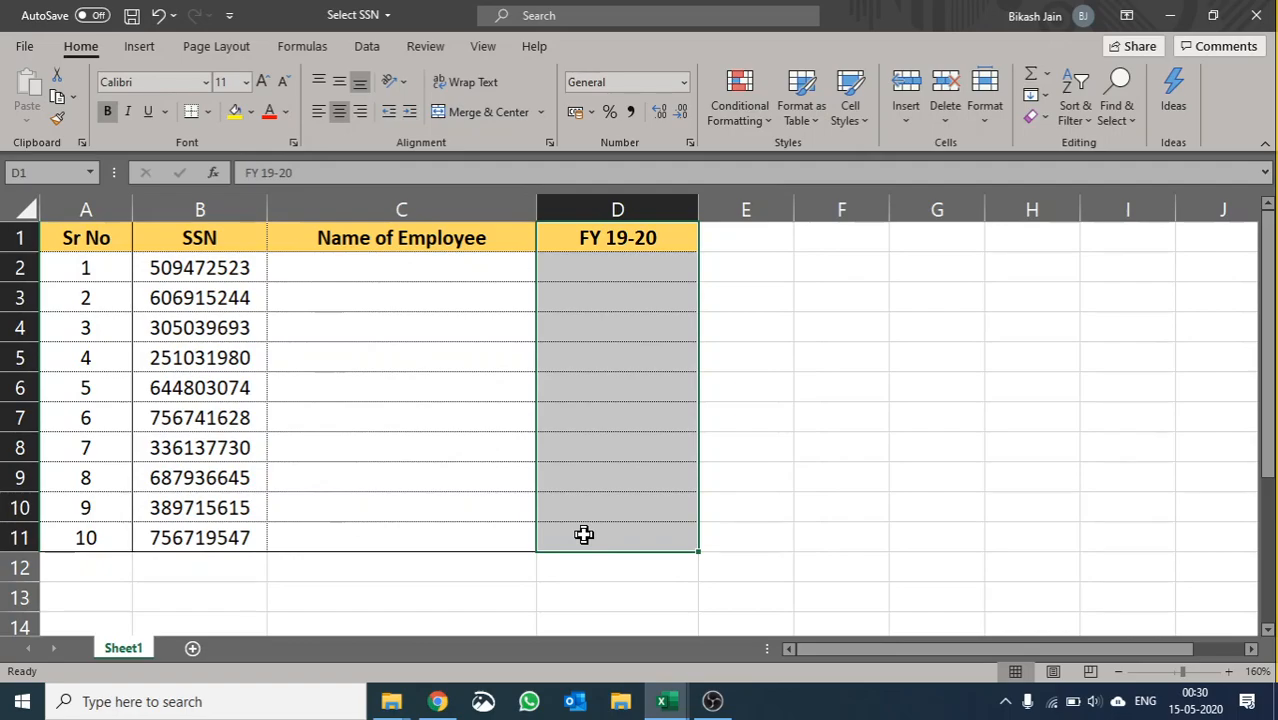
- Examine the Master_Sales_Team sheet of the Pivot Table workbook column by column, from Employee Code through the FY 18-19 and FY 19-20 sales
click(658, 697)
click(617, 657)
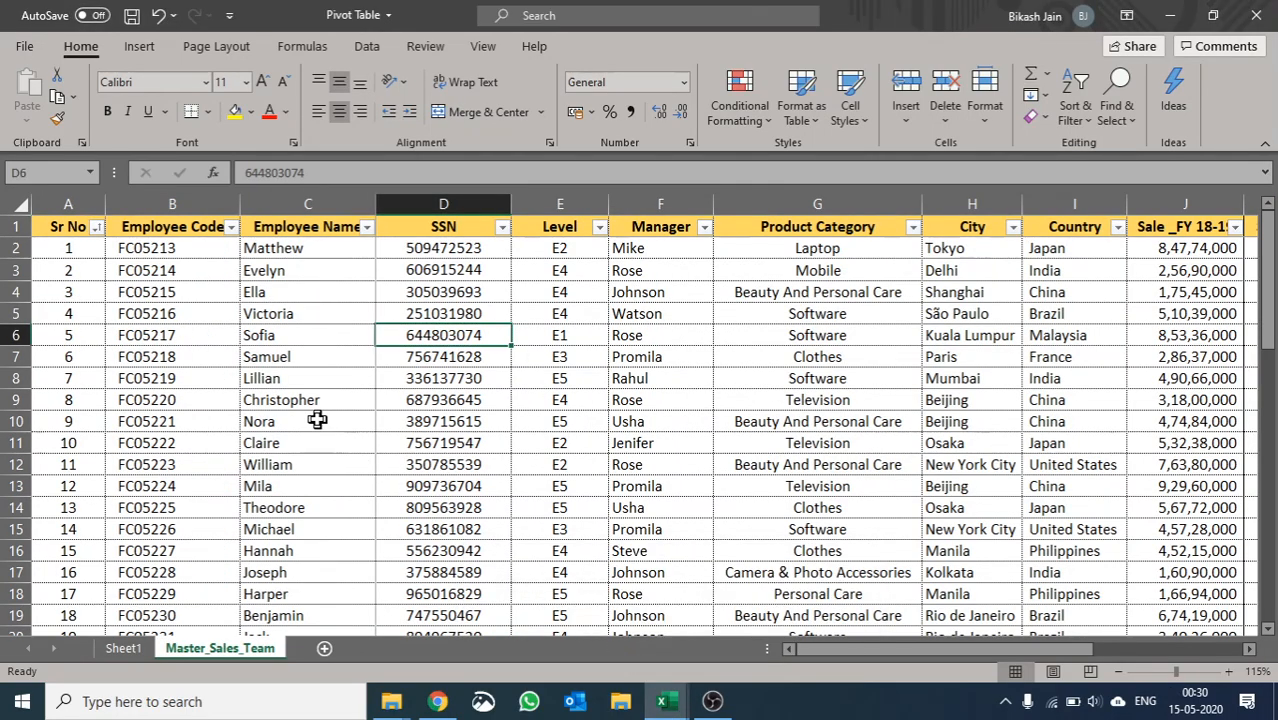
click(163, 341)
key(ctrl+Up)
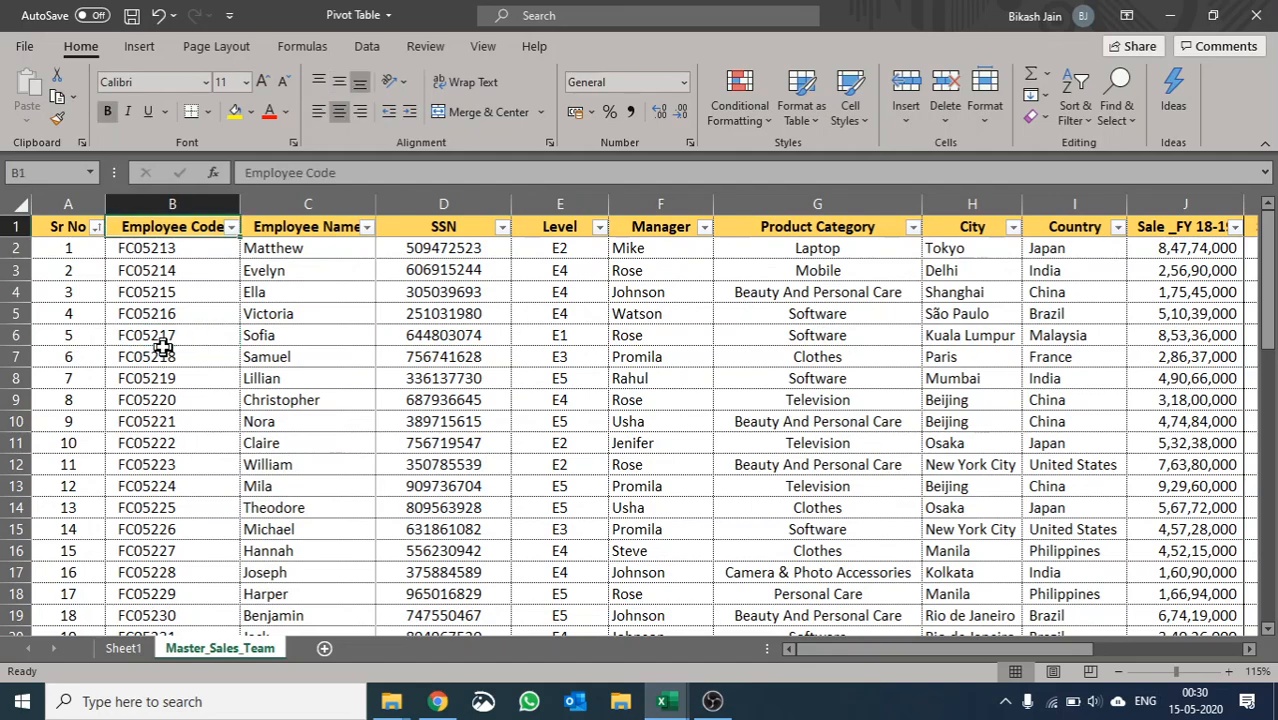
click(224, 205)
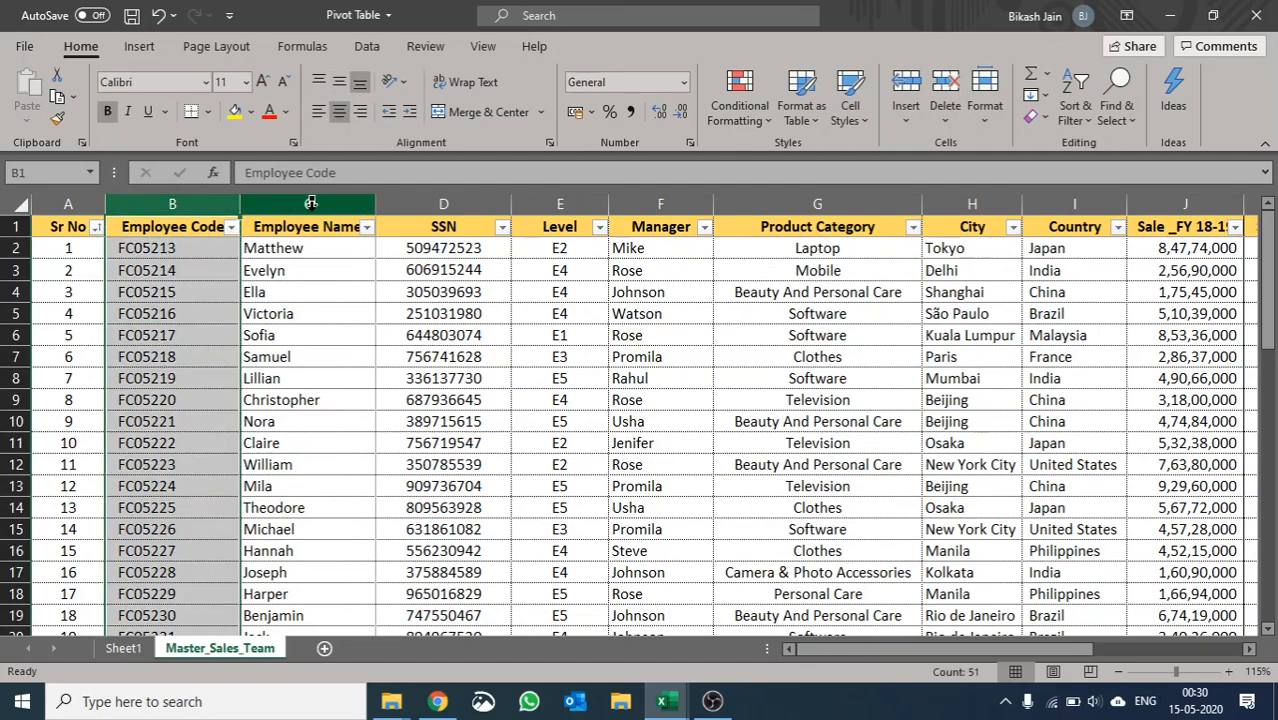
click(311, 203)
click(460, 203)
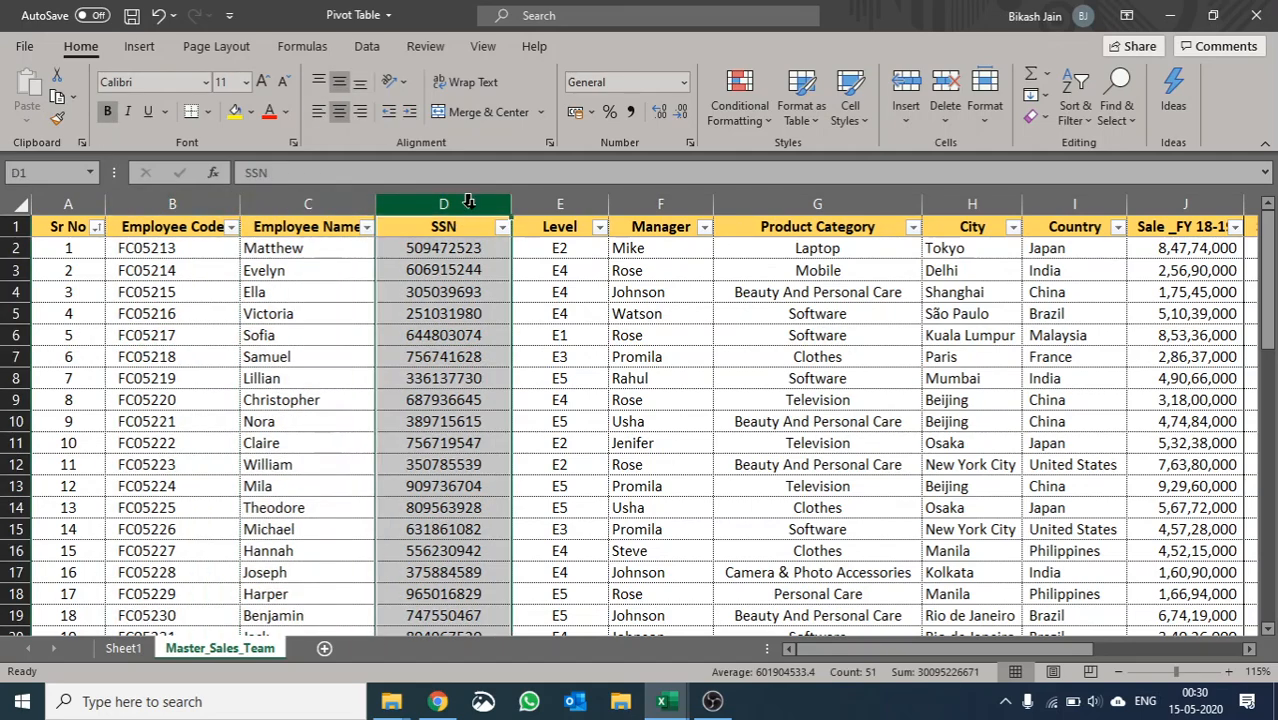
click(560, 203)
click(663, 204)
click(830, 205)
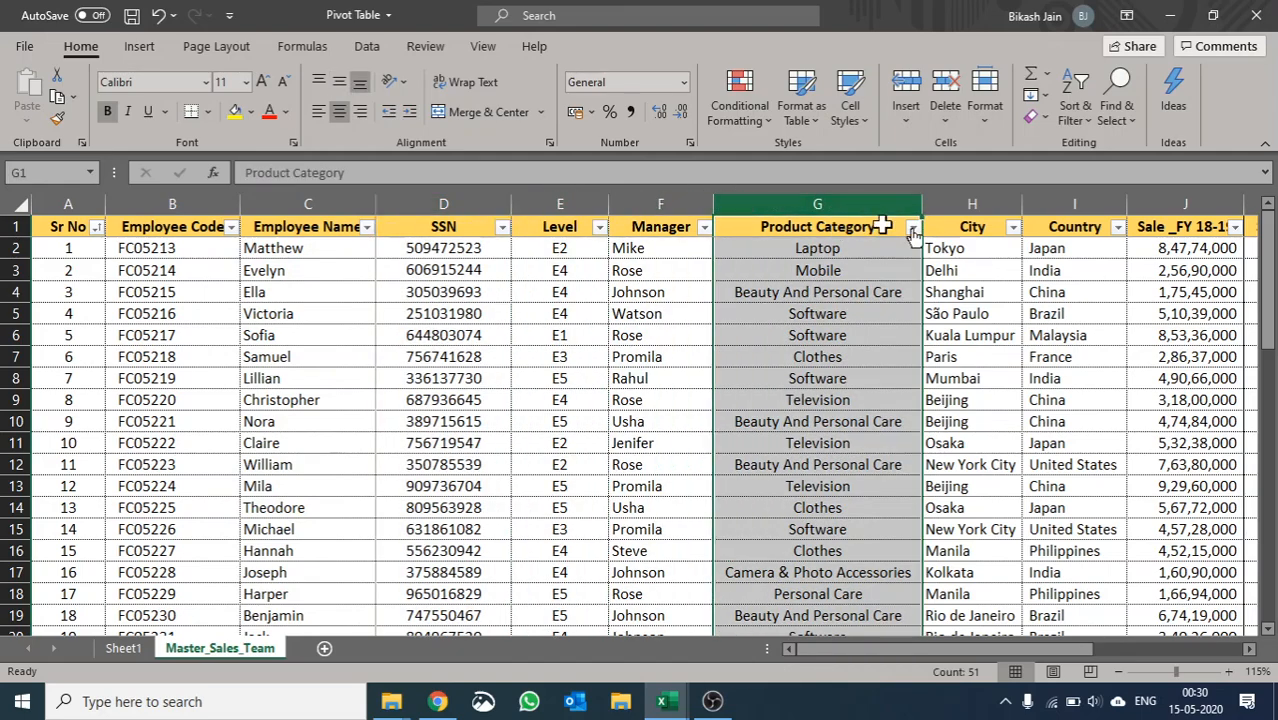
drag(993, 205, 1097, 211)
drag(1165, 276, 1023, 248)
drag(851, 199, 950, 205)
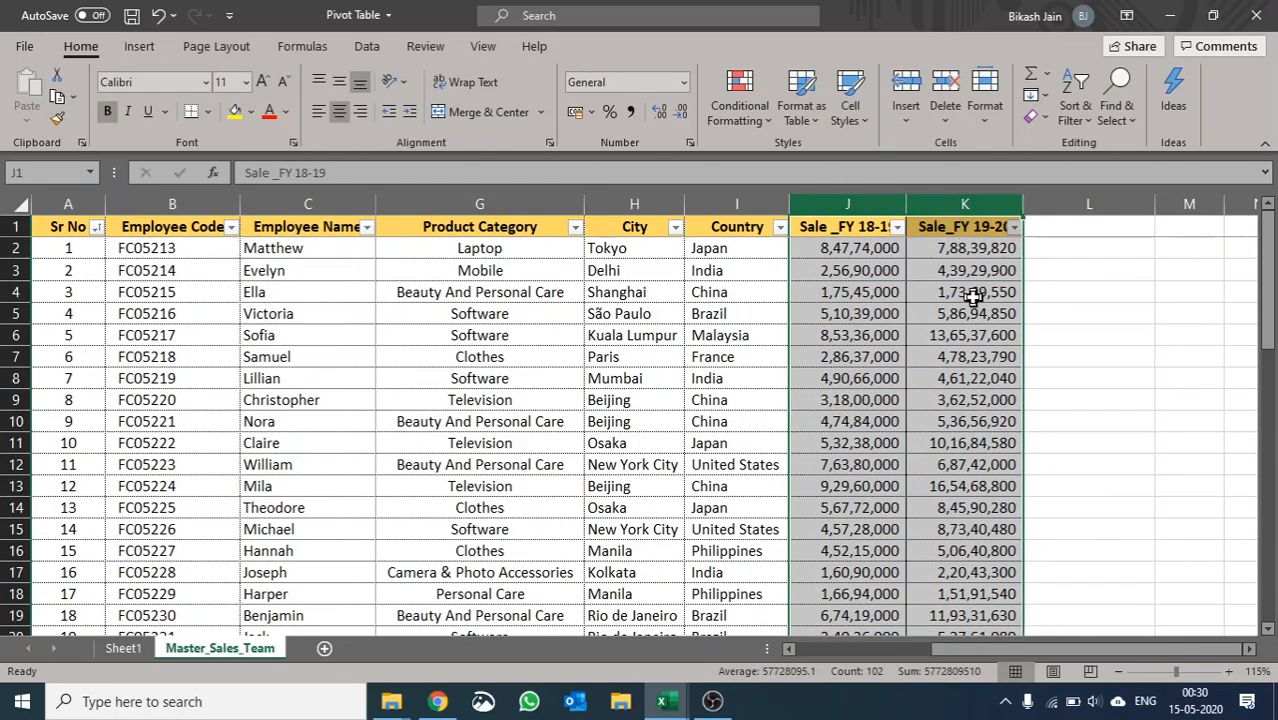
click(950, 205)
- Compare the positions of the SSN and Employee Name columns in the master sales sheet
drag(255, 355, 576, 340)
click(447, 190)
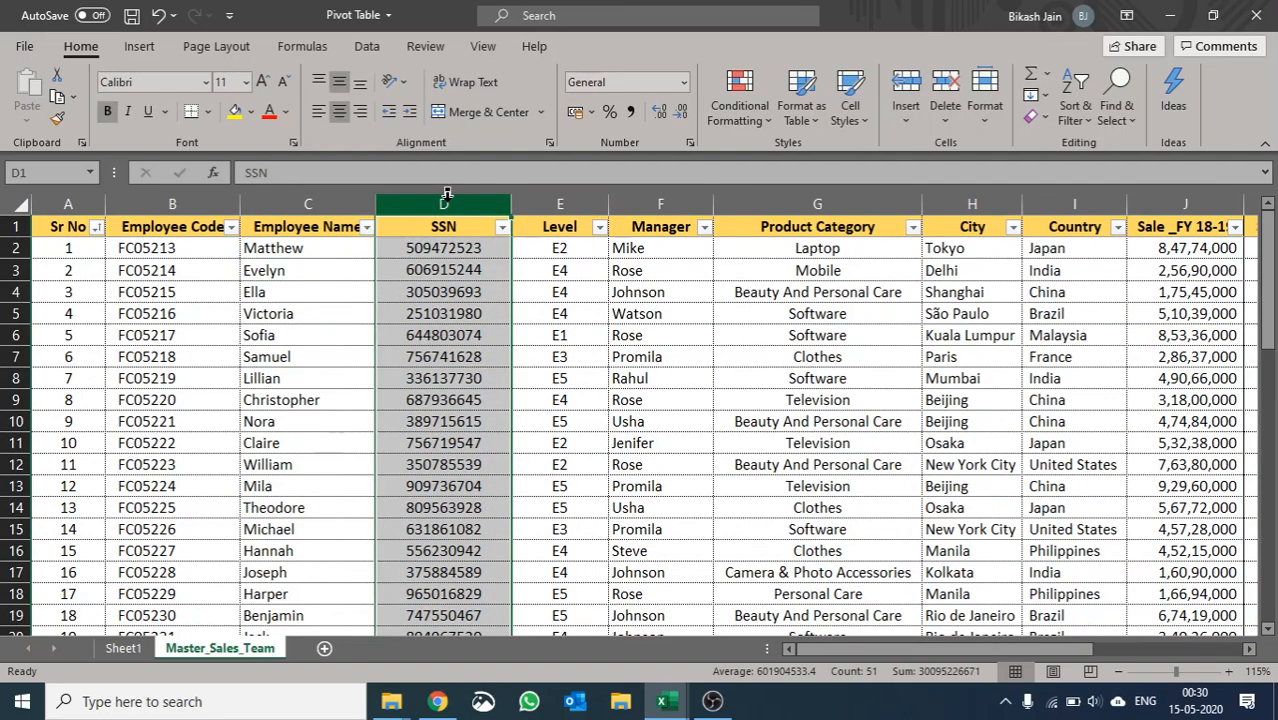
click(333, 196)
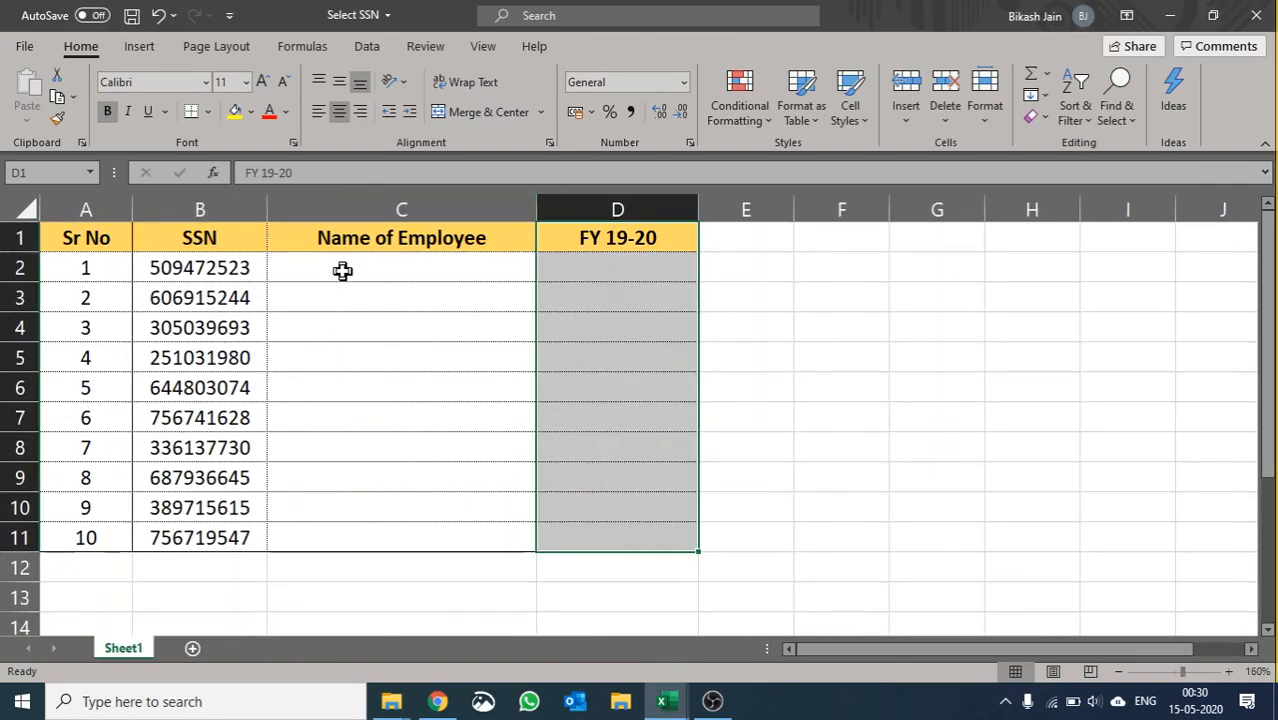
click(342, 270)
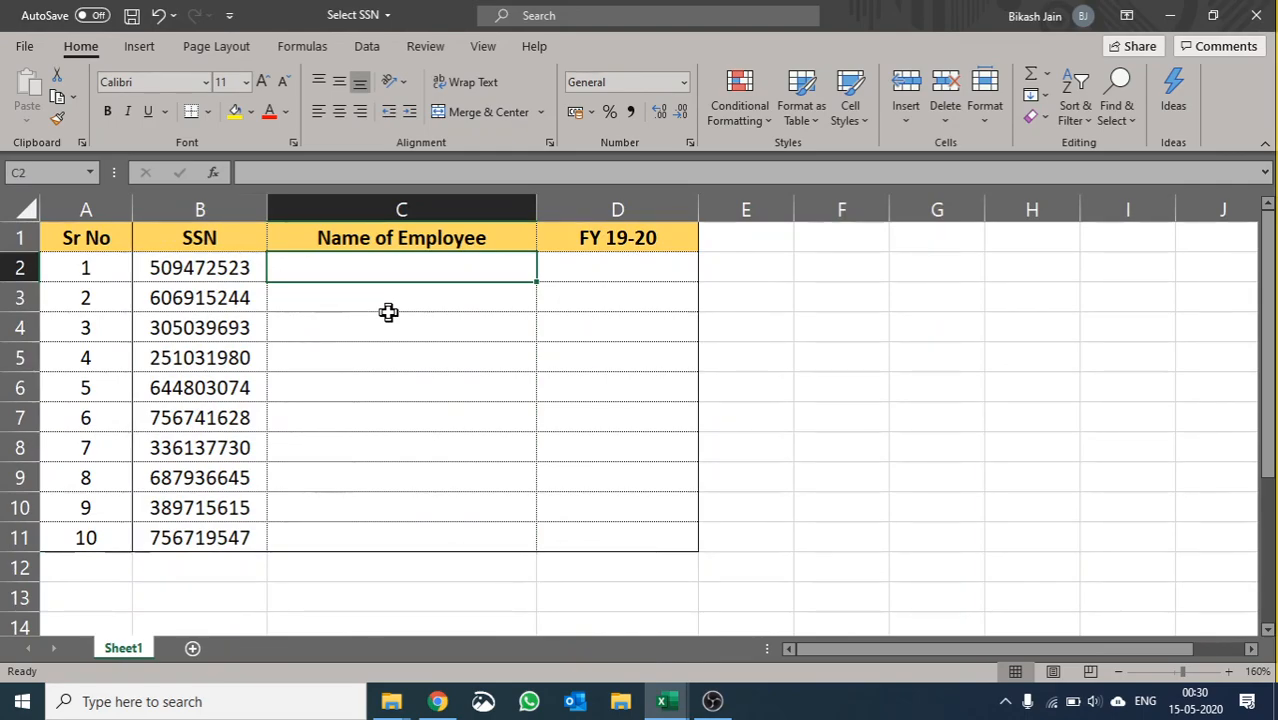
text(=vlo)
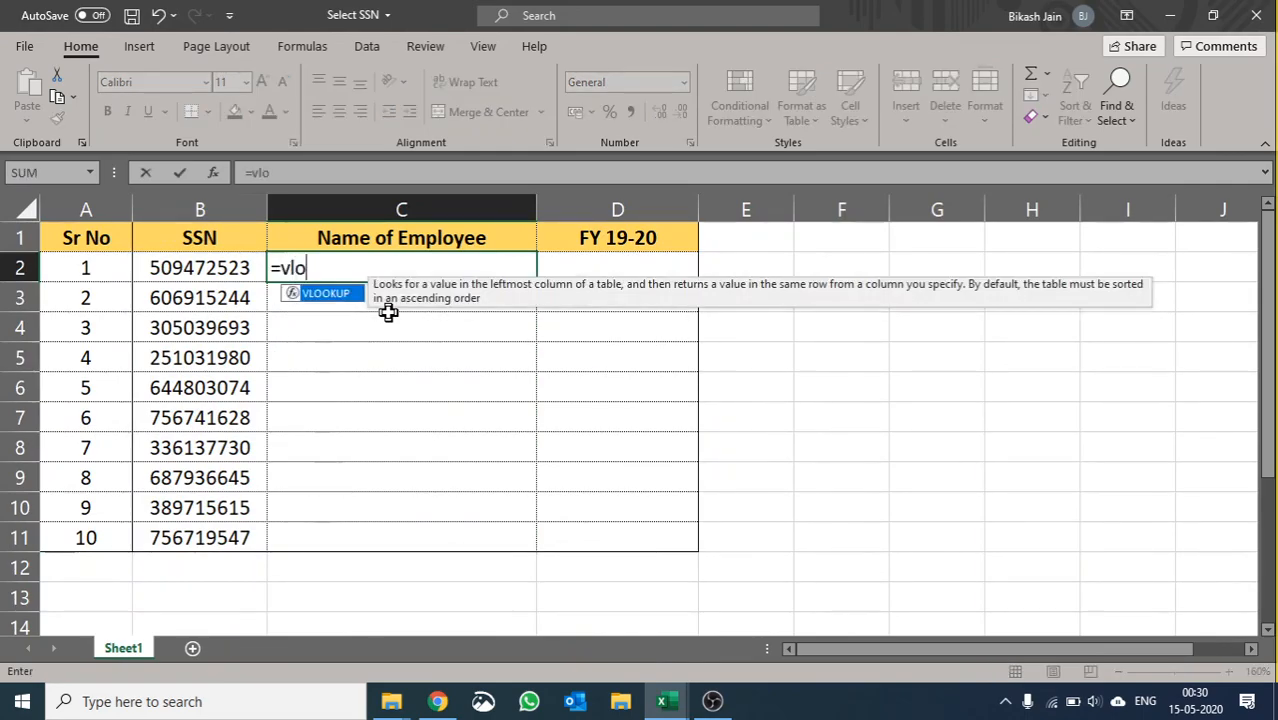
key(Tab)
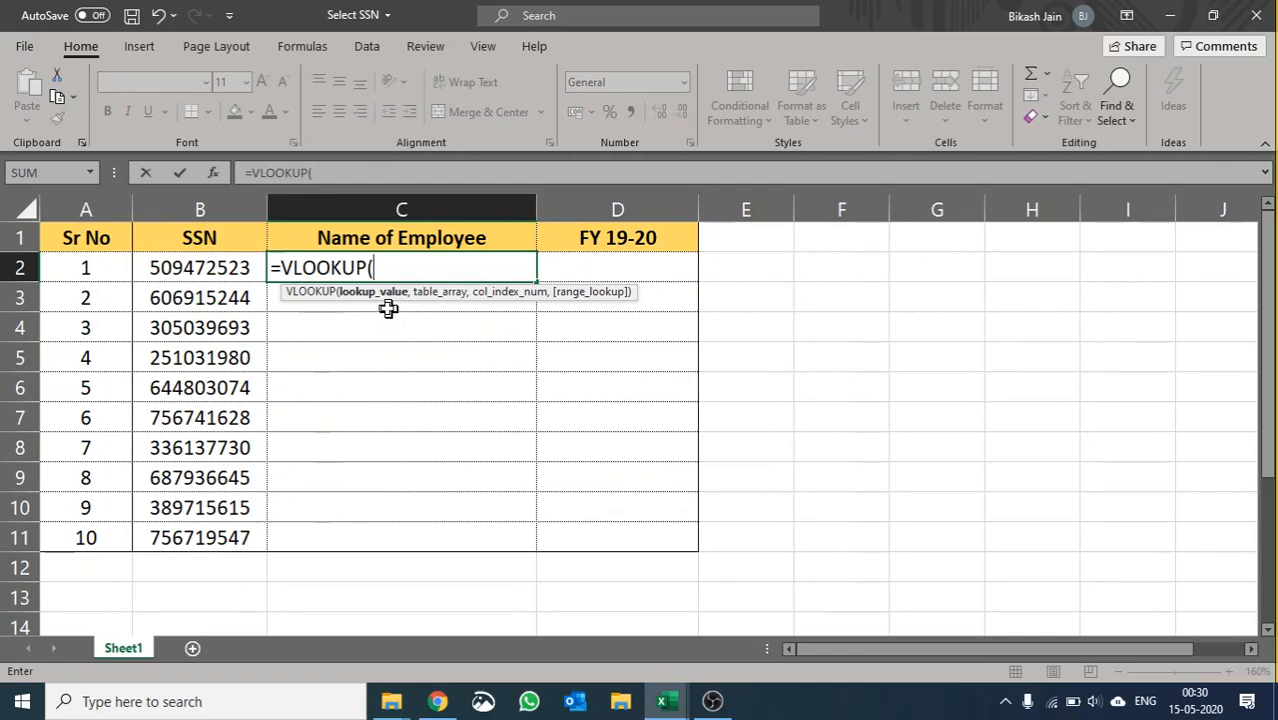
click(222, 268)
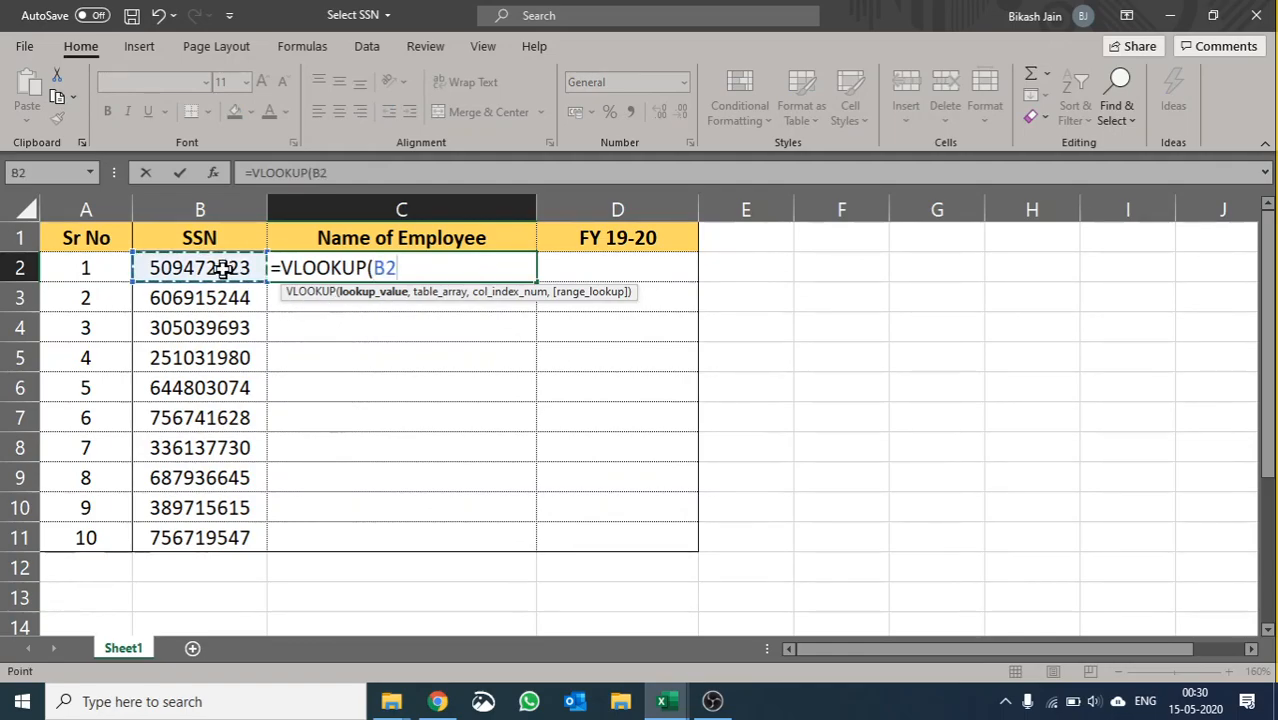
text(,)
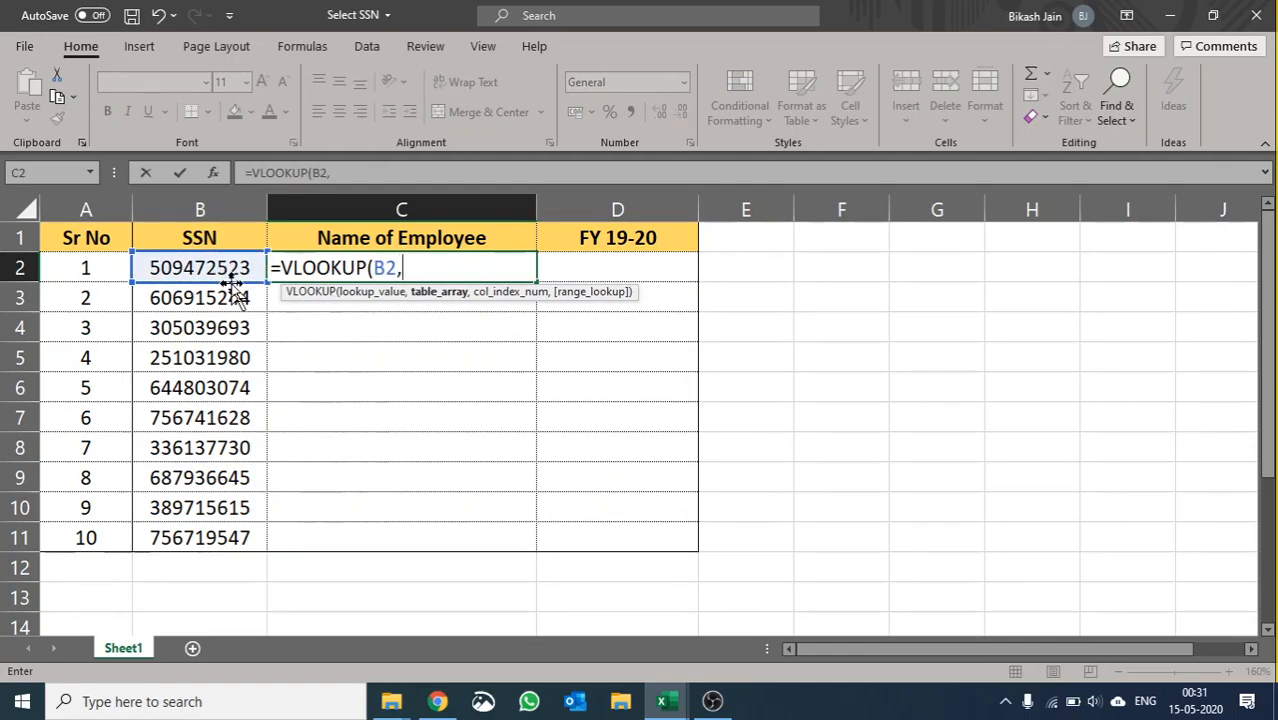
key(ctrl+Page_Down)
click(419, 194)
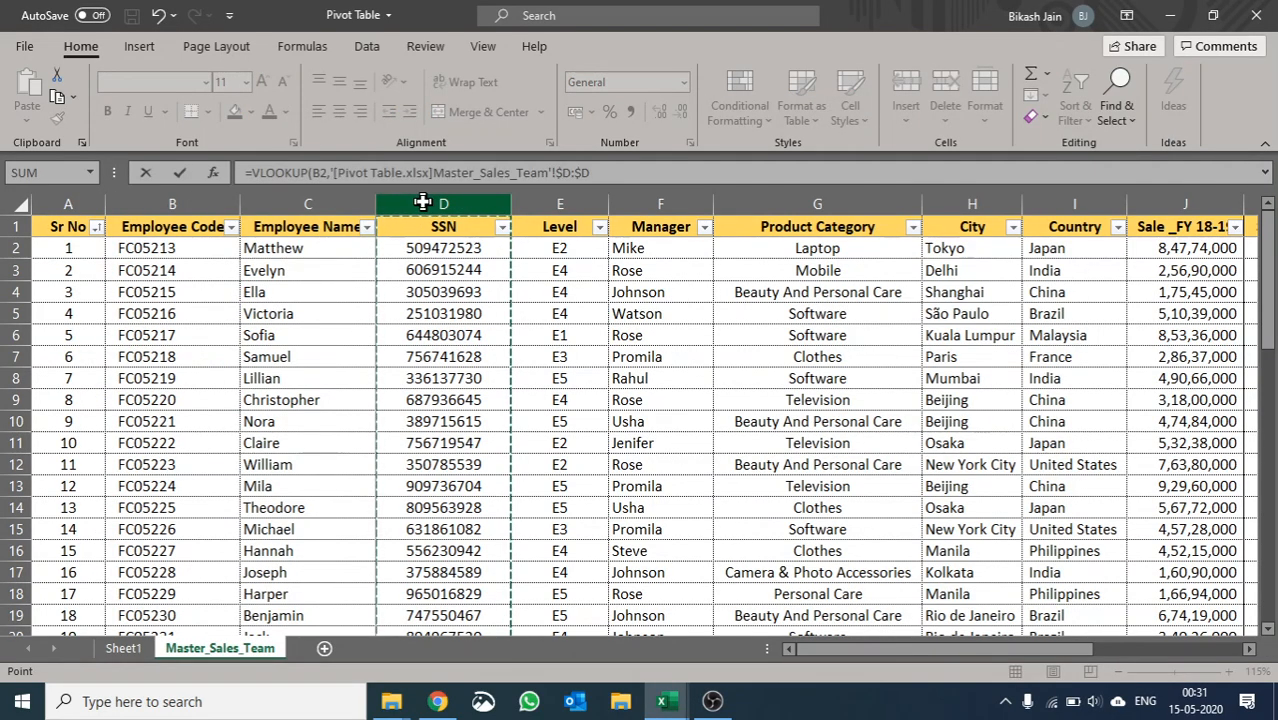
drag(423, 202, 480, 243)
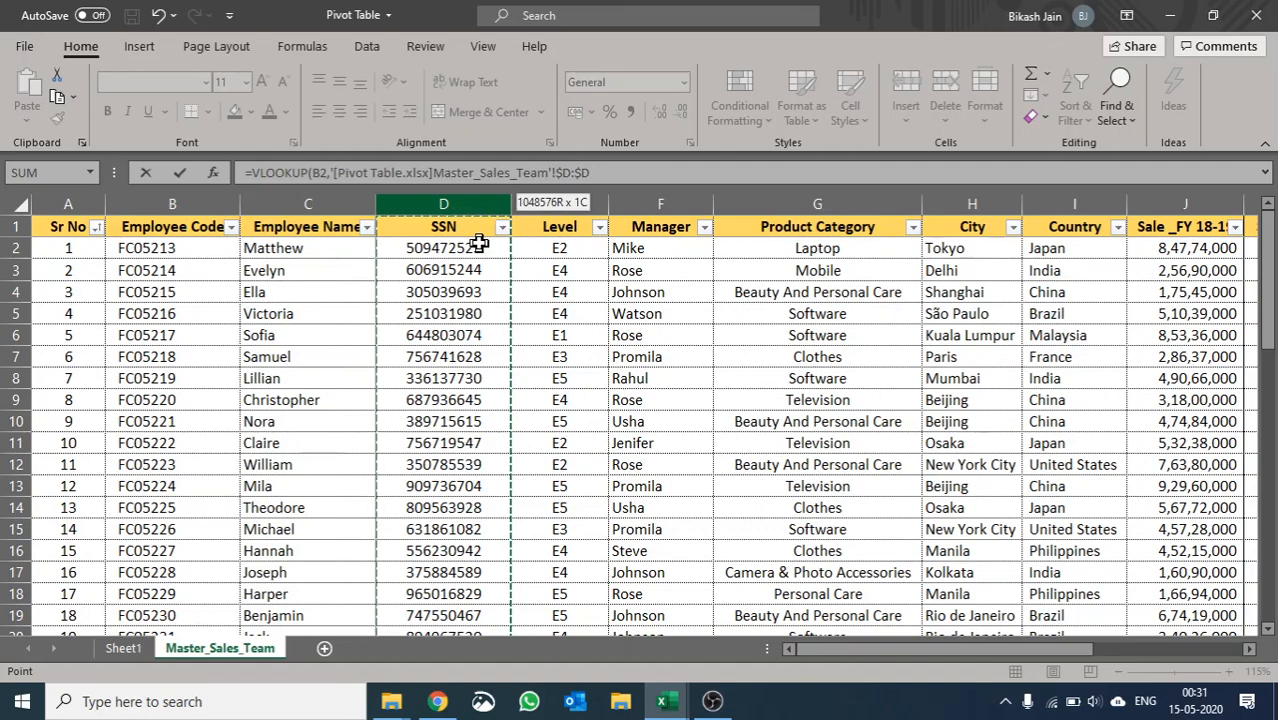
key(Escape)
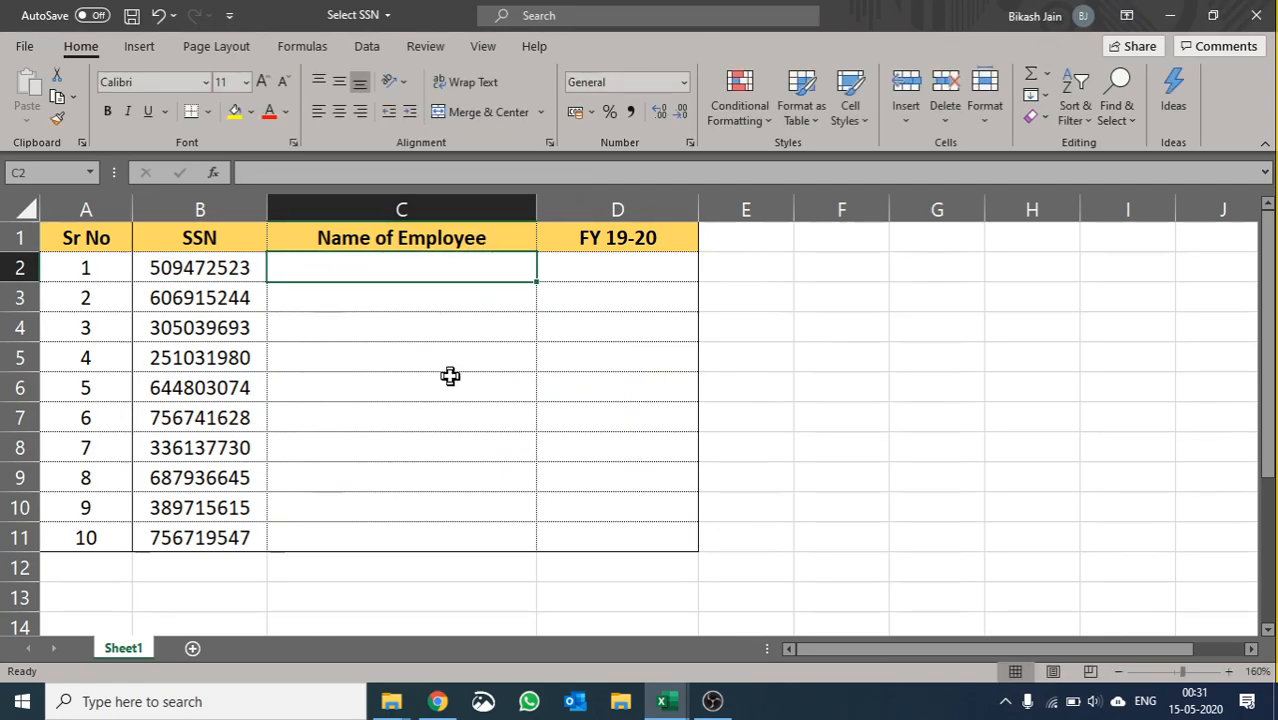
- In C2, enter an XLOOKUP finding B2 in Master_Sales_Team column D, returning column C or 0 if not found, and fill it down to C11
text(=xlo)
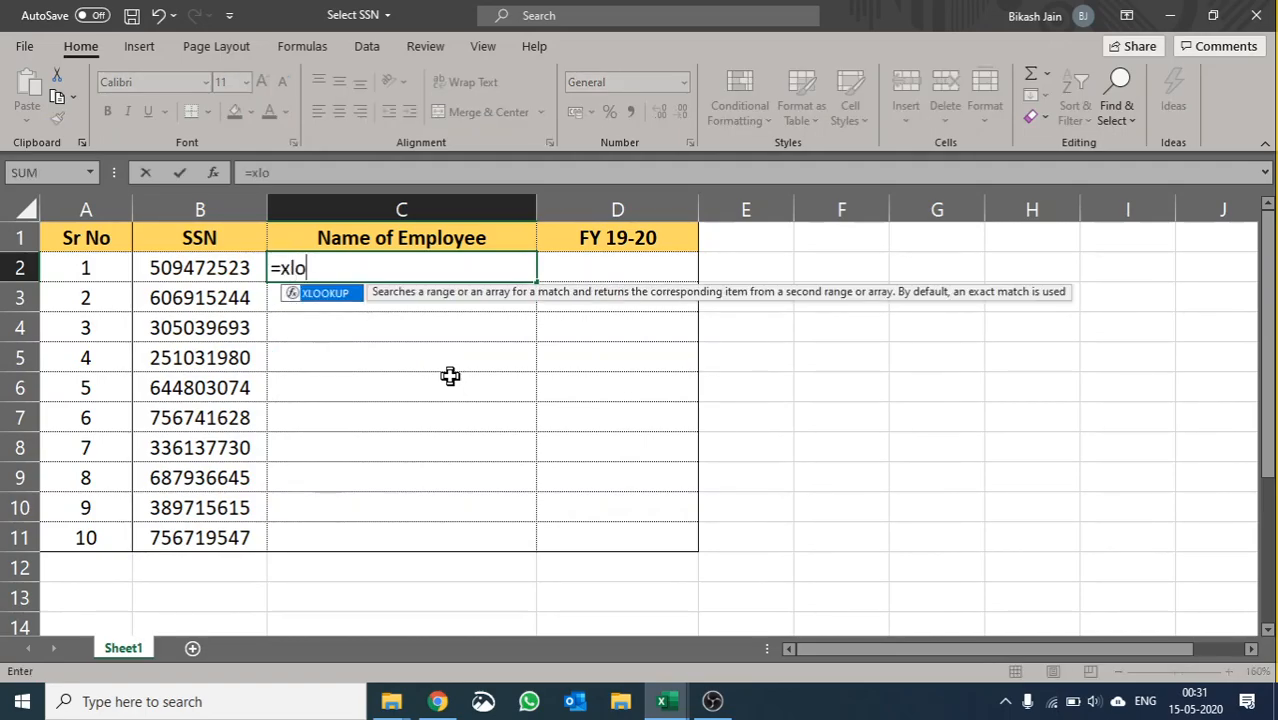
key(Tab)
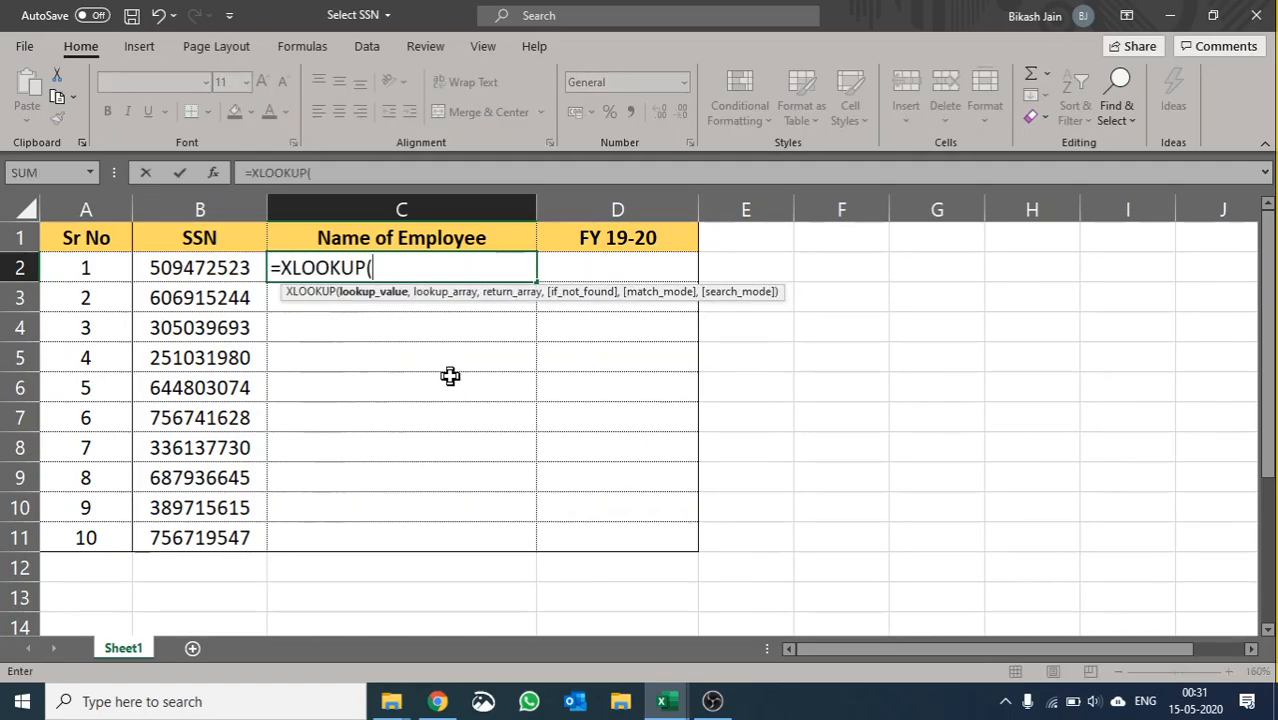
click(210, 264)
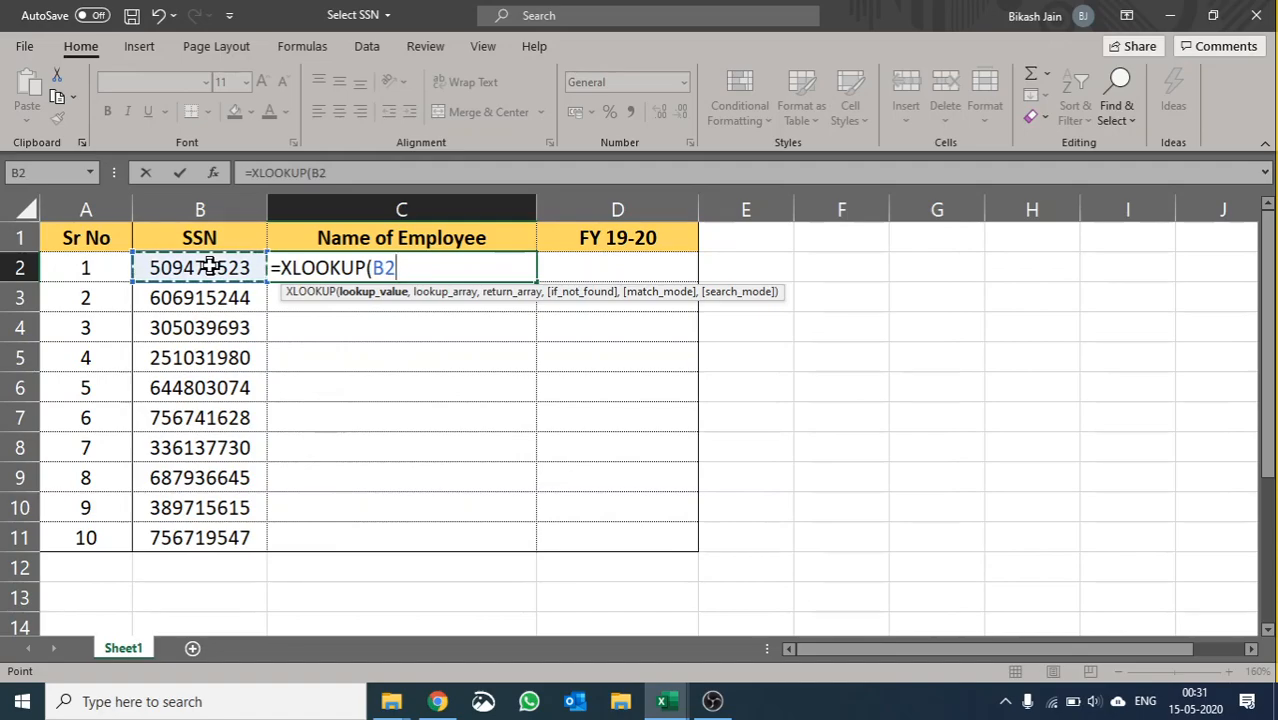
text(,)
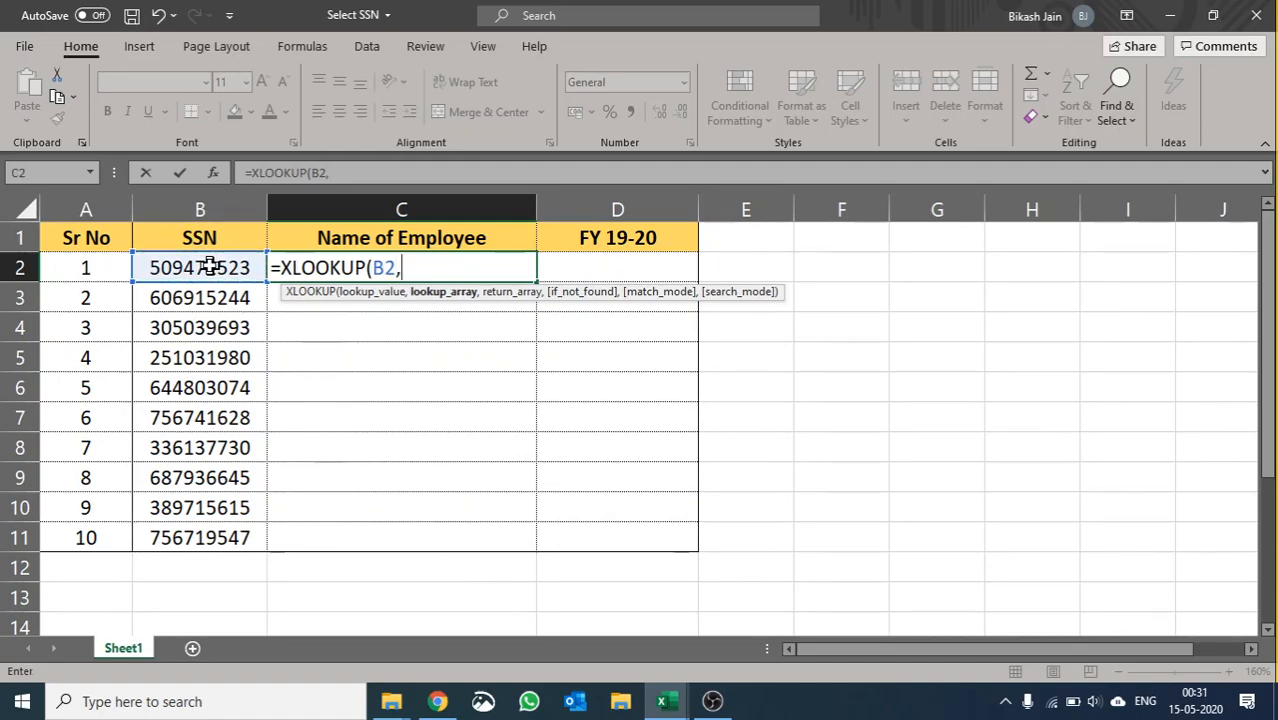
key(ctrl+Tab)
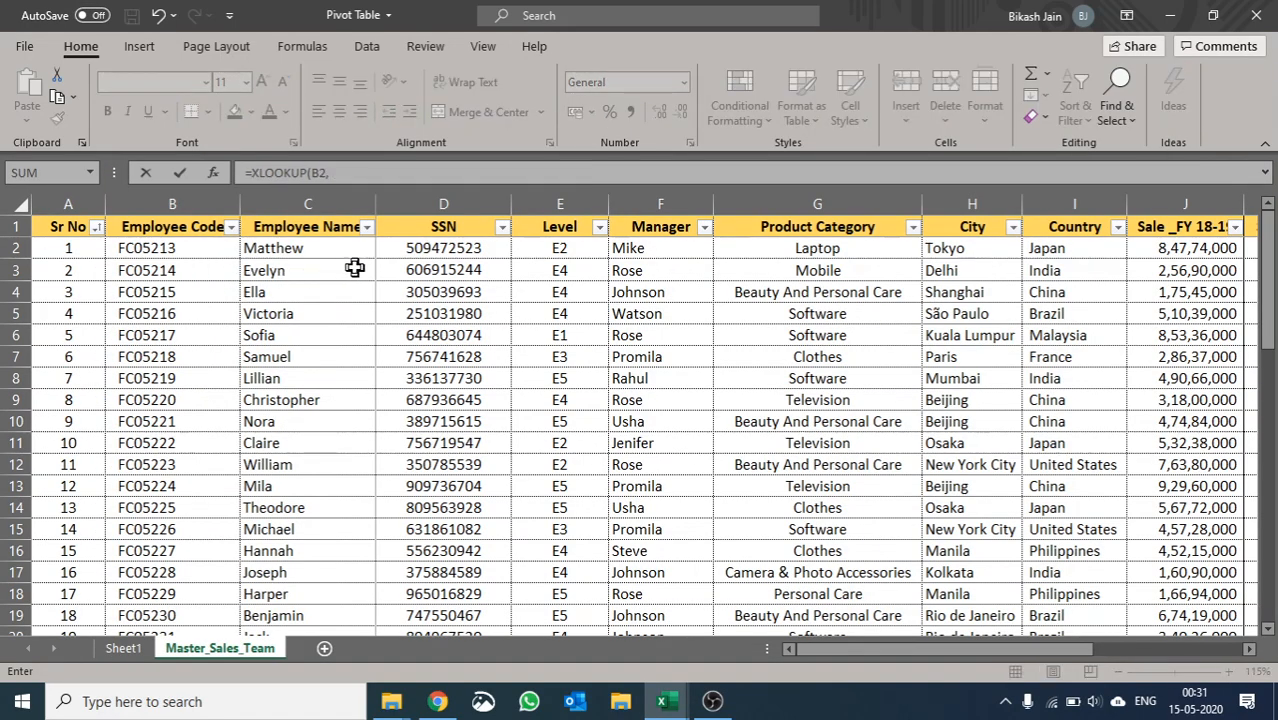
click(465, 203)
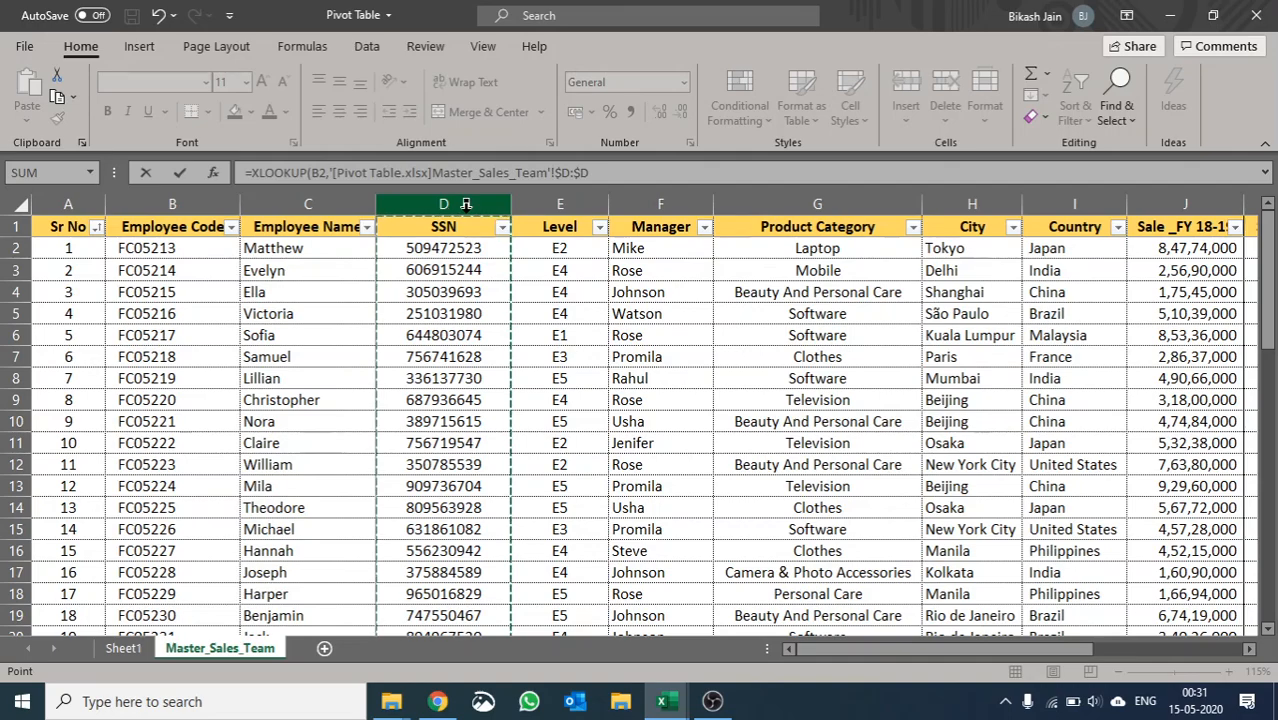
text(,)
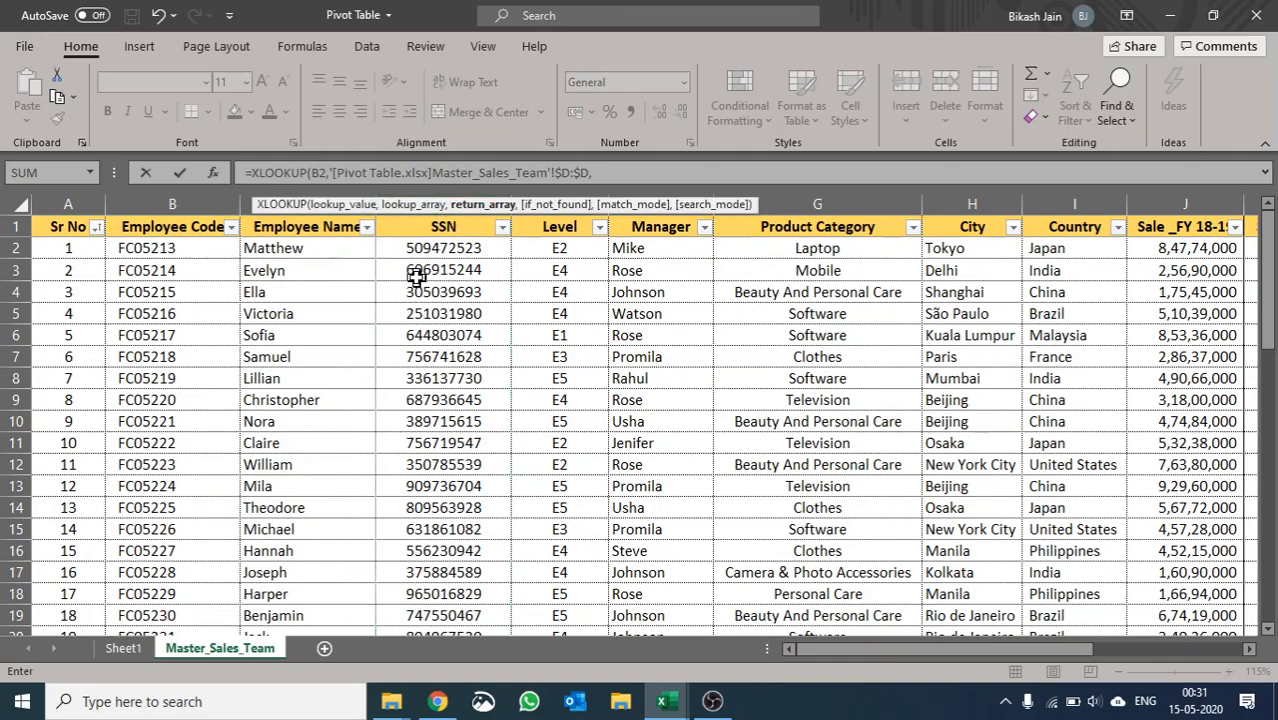
click(243, 203)
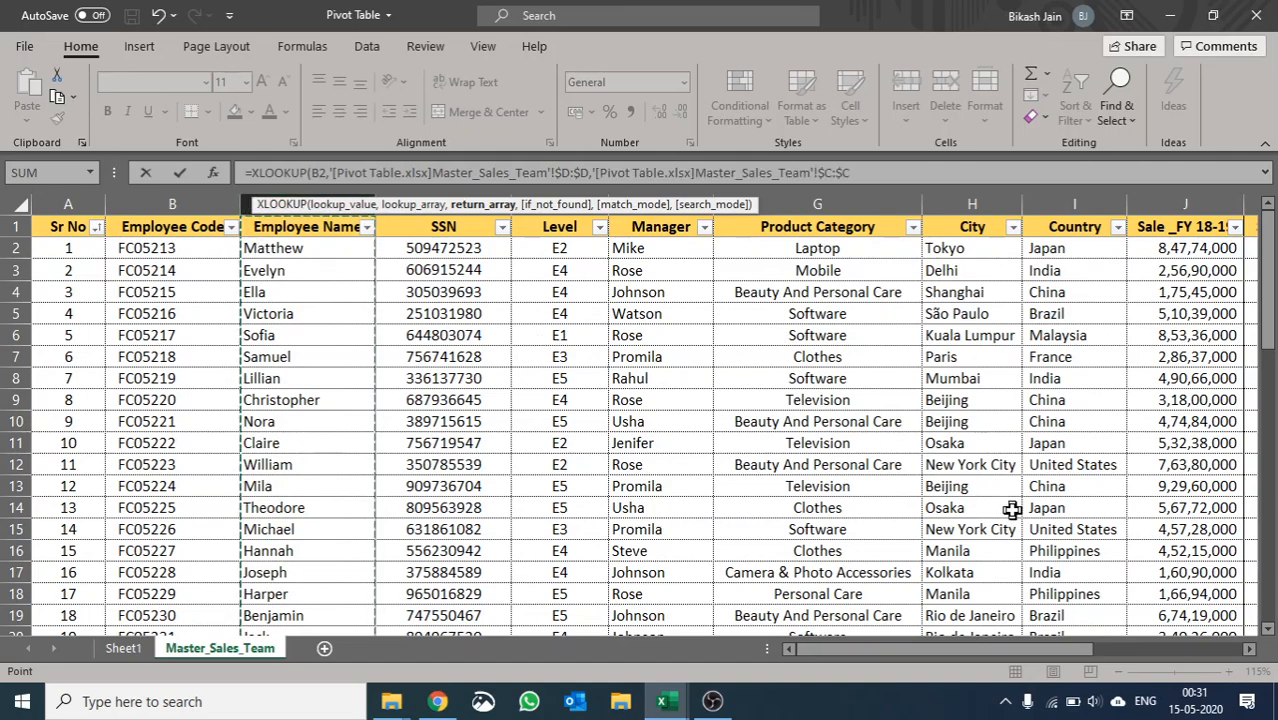
text(,0)
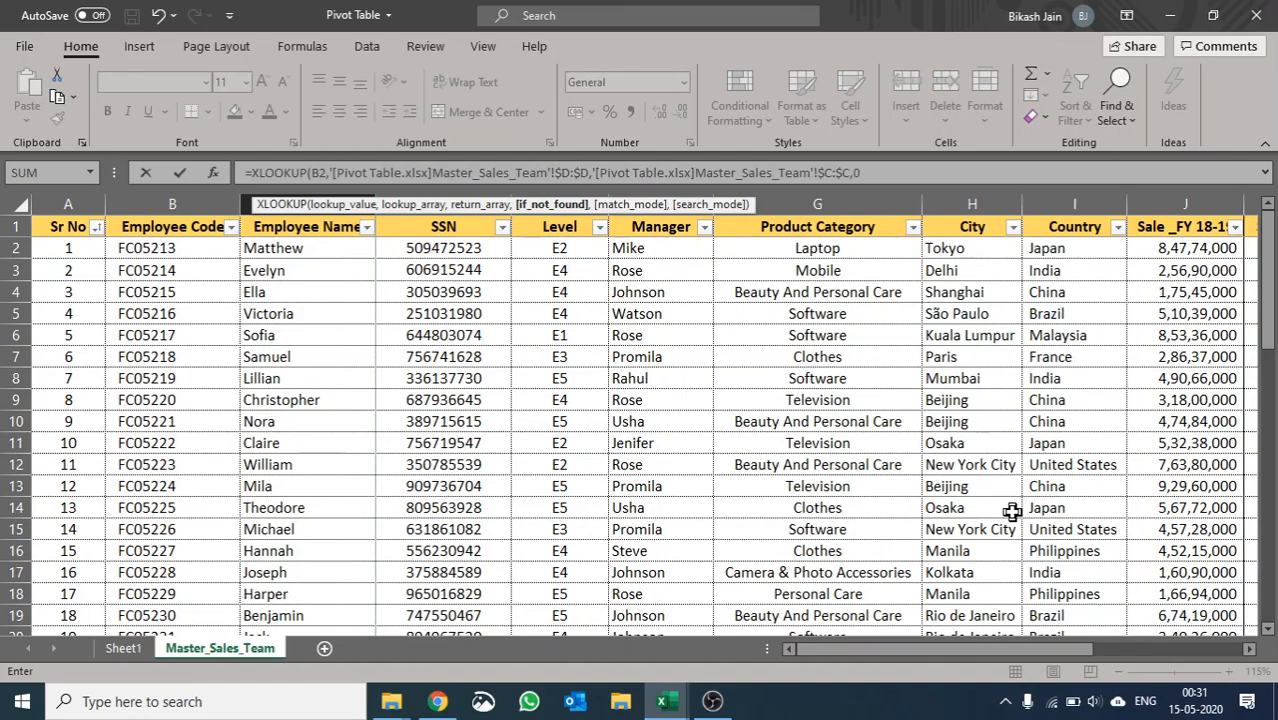
key(Return)
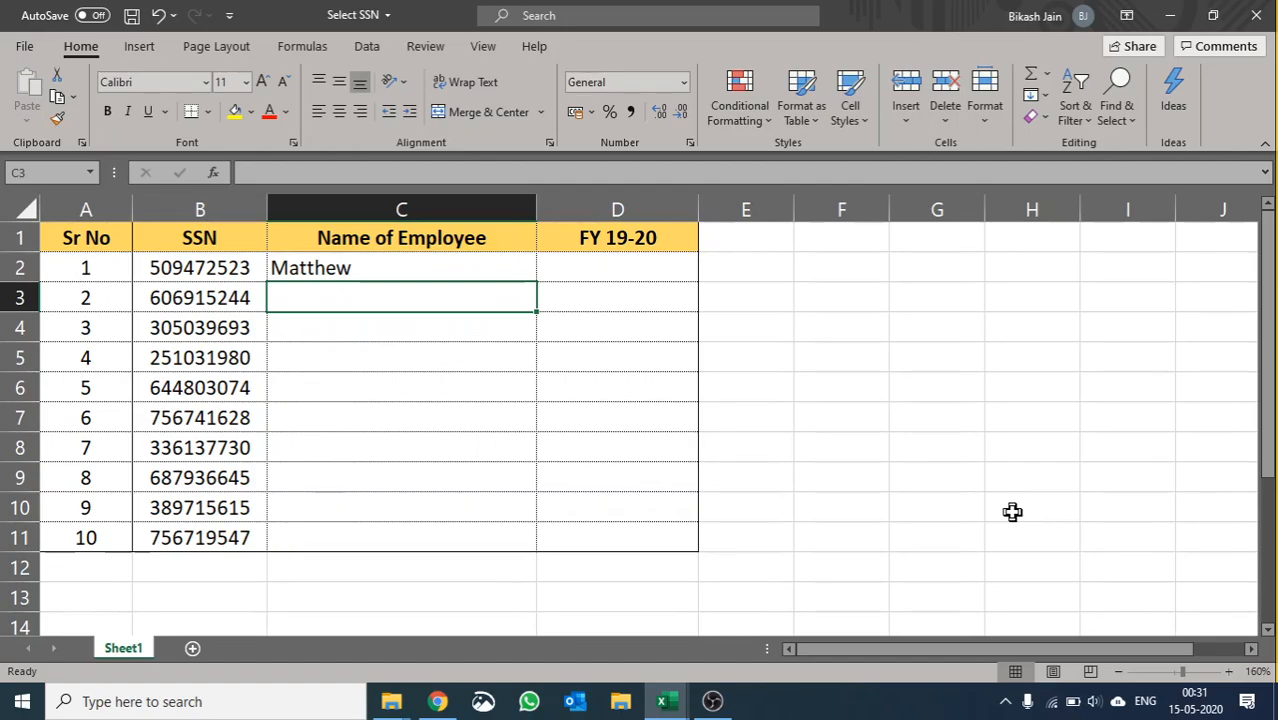
click(490, 278)
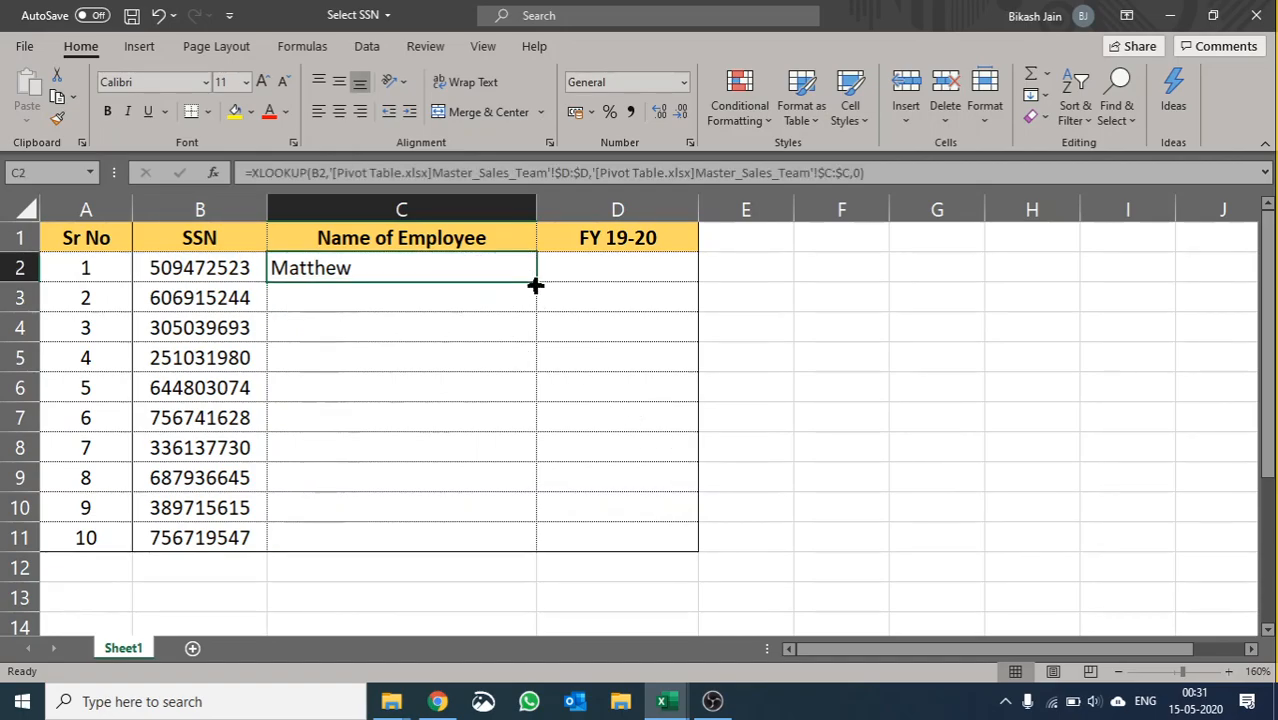
double_click(535, 283)
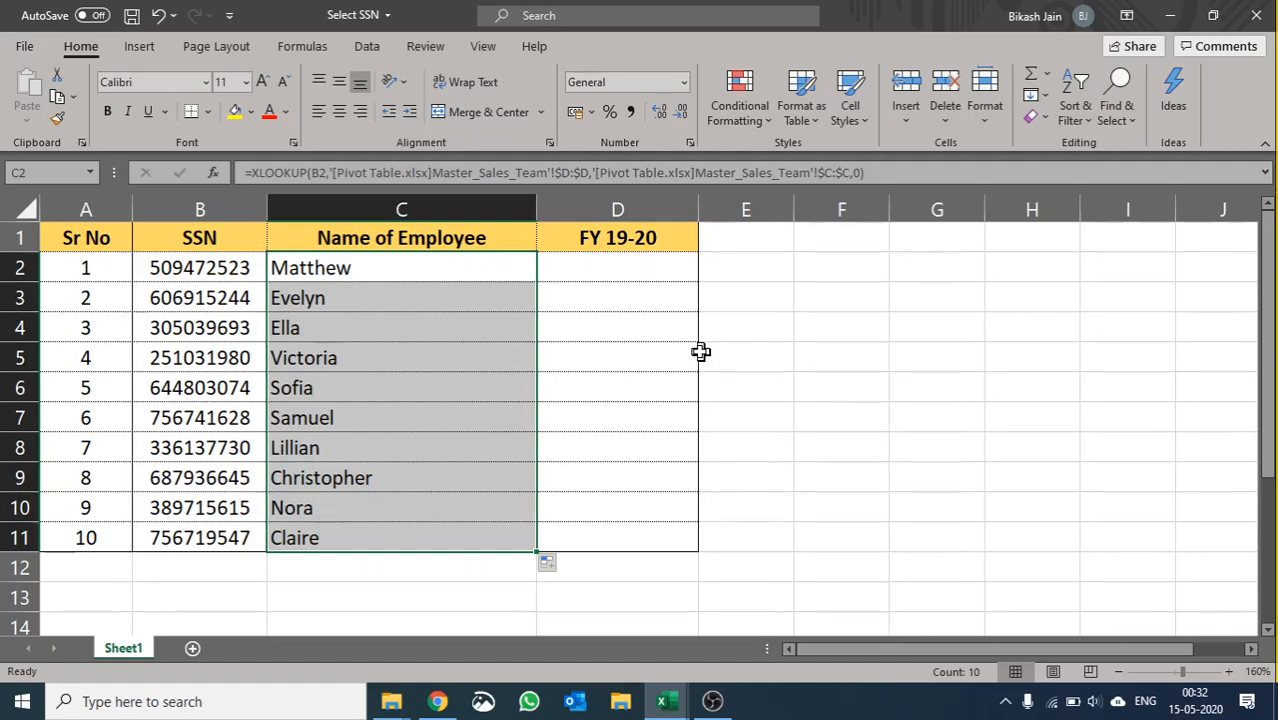
- Examine the Master_Sales_Team sheet of the Pivot Table workbook from the SSN column across to the Sale_FY 19-20 column
click(610, 266)
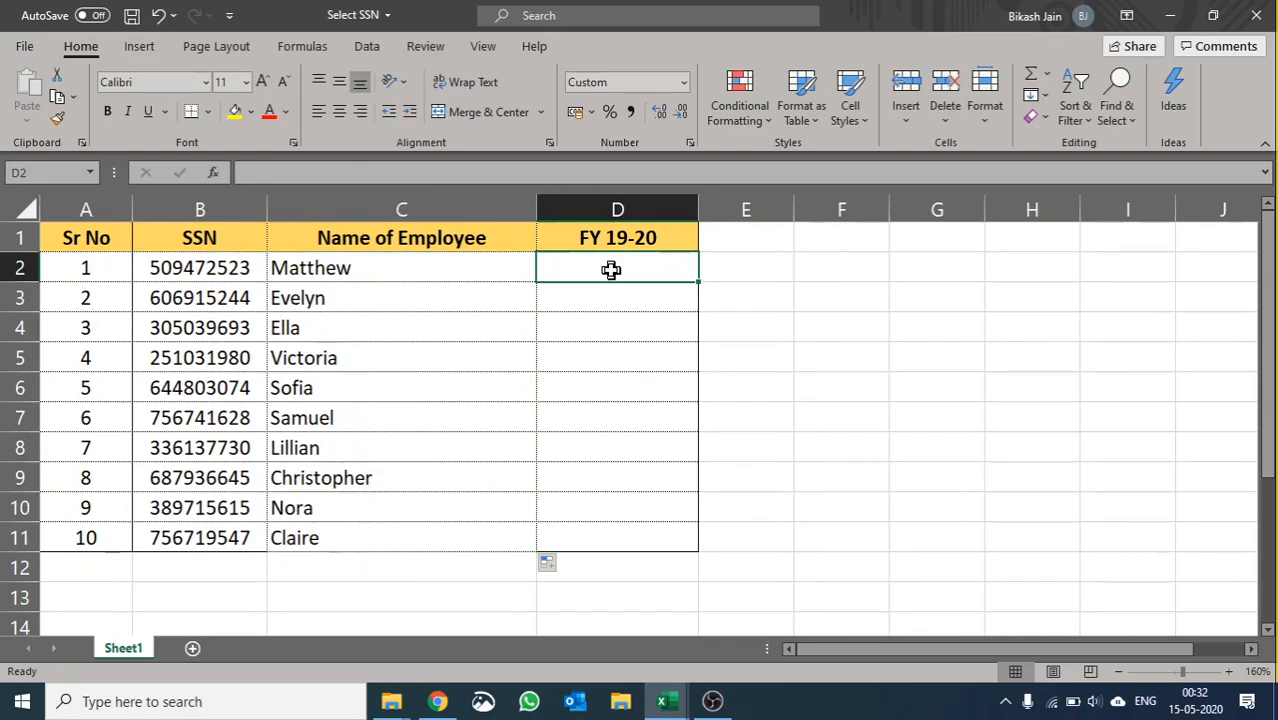
click(662, 703)
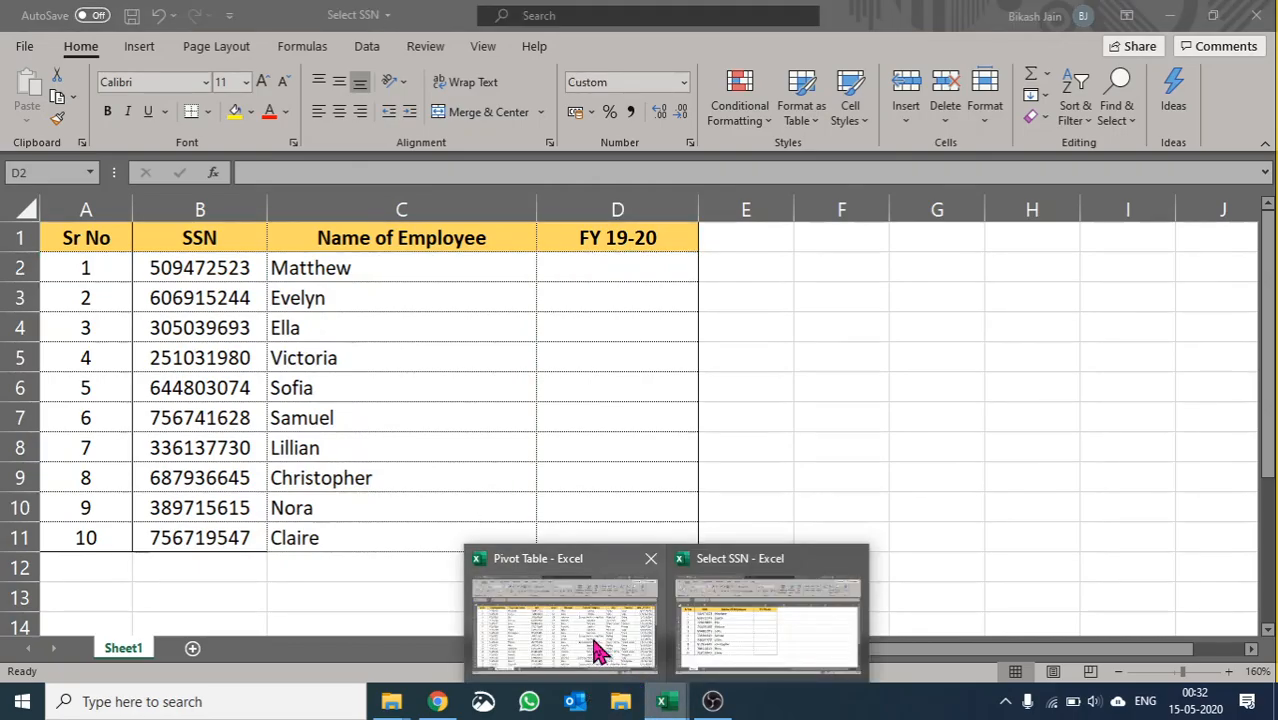
click(727, 610)
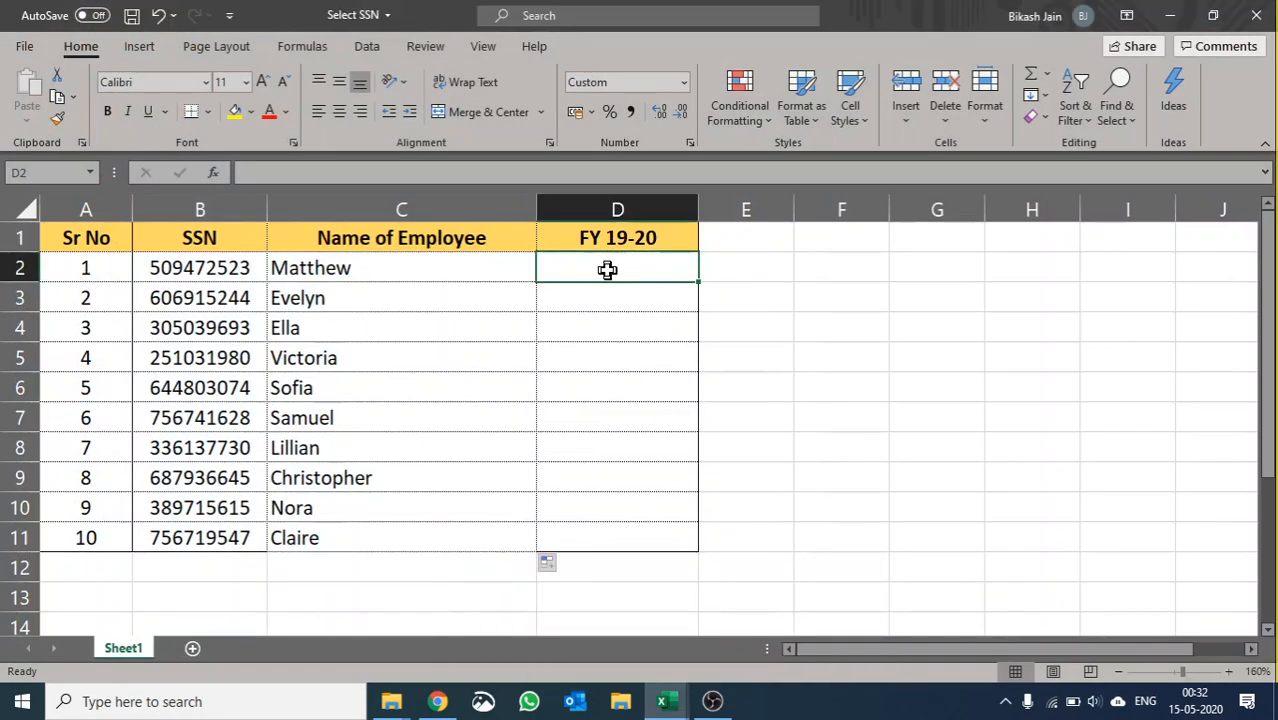
key(alt+Tab)
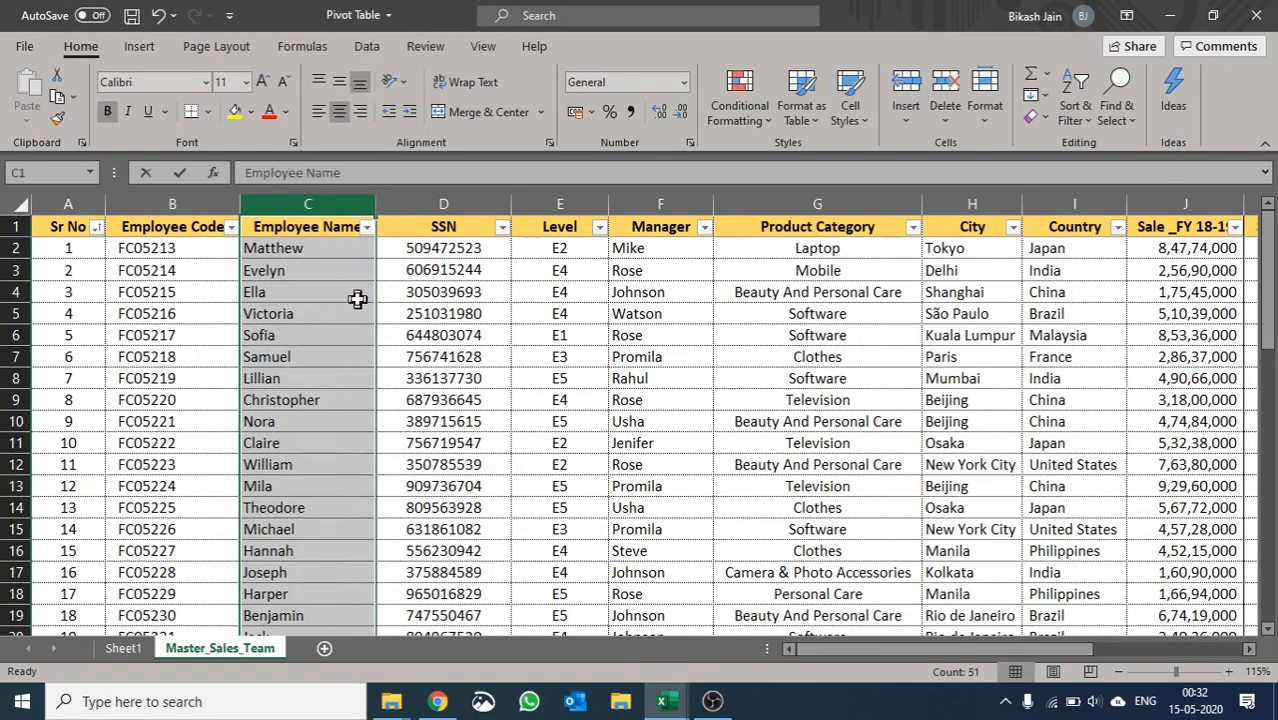
click(446, 292)
key(Right)
key(Right)
key(Right)
key(Right)
key(Right)
key(Right)
key(Right)
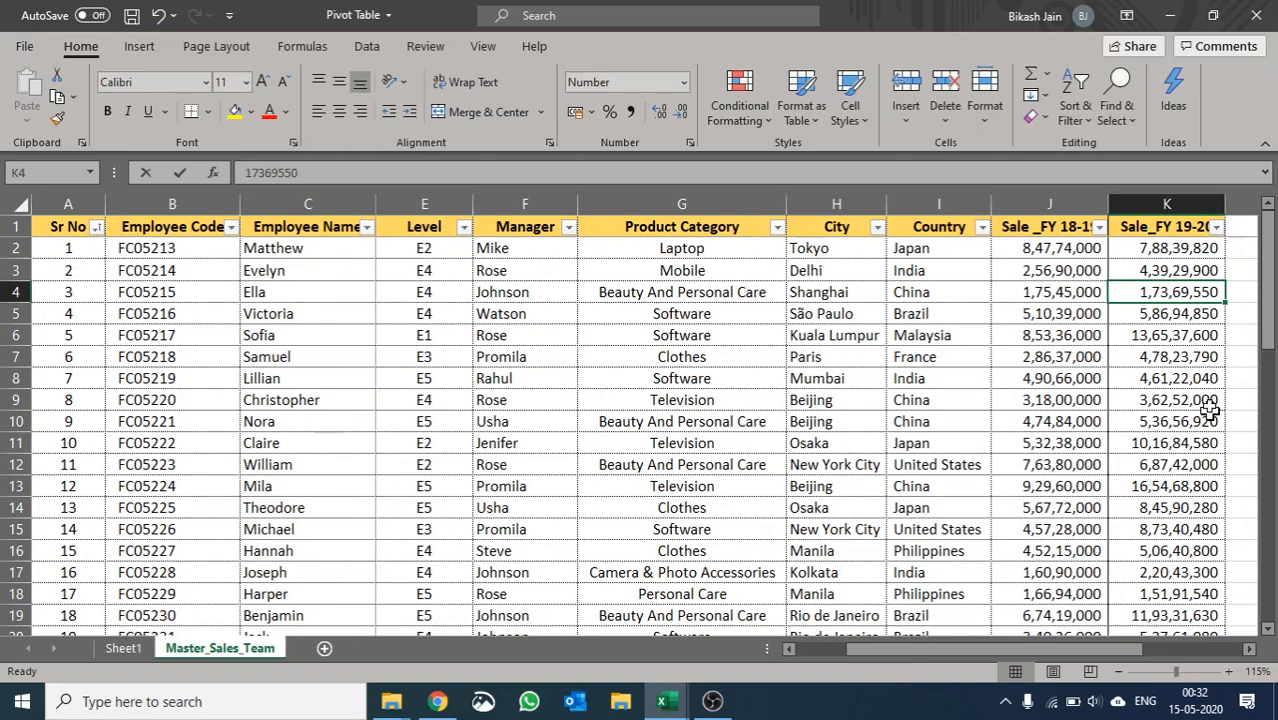
click(1194, 200)
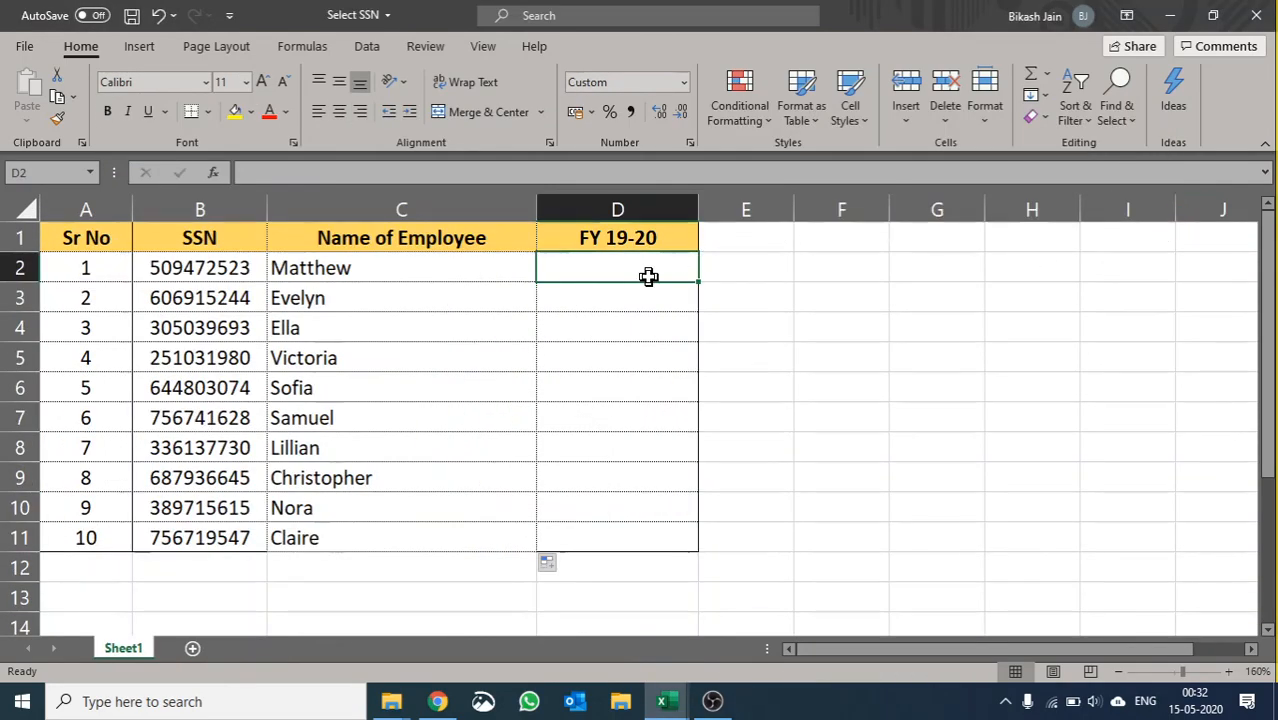
- In D2, enter a VLOOKUP of B2 in Master_Sales_Team columns D:K with column index 8 and range lookup 0, and fill it down to D11
text(=vloo)
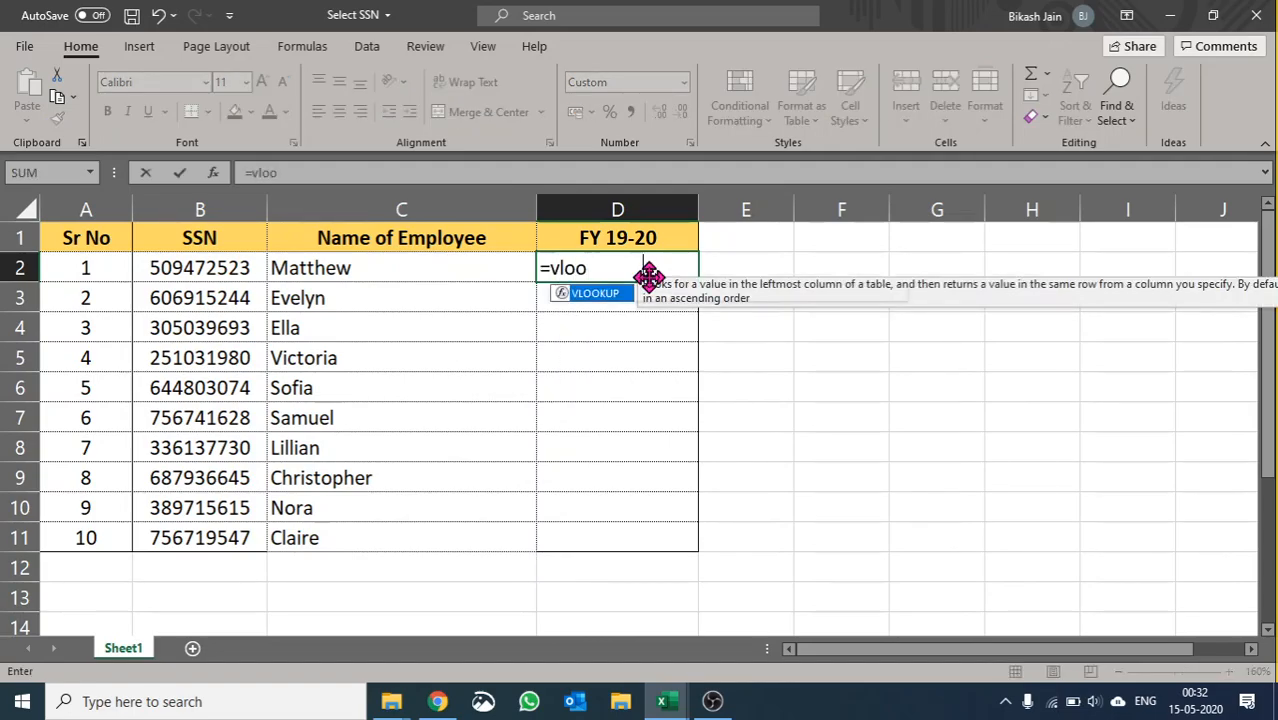
key(Tab)
key(Left)
key(Left)
text(,)
key(alt+Tab)
drag(305, 334, 660, 378)
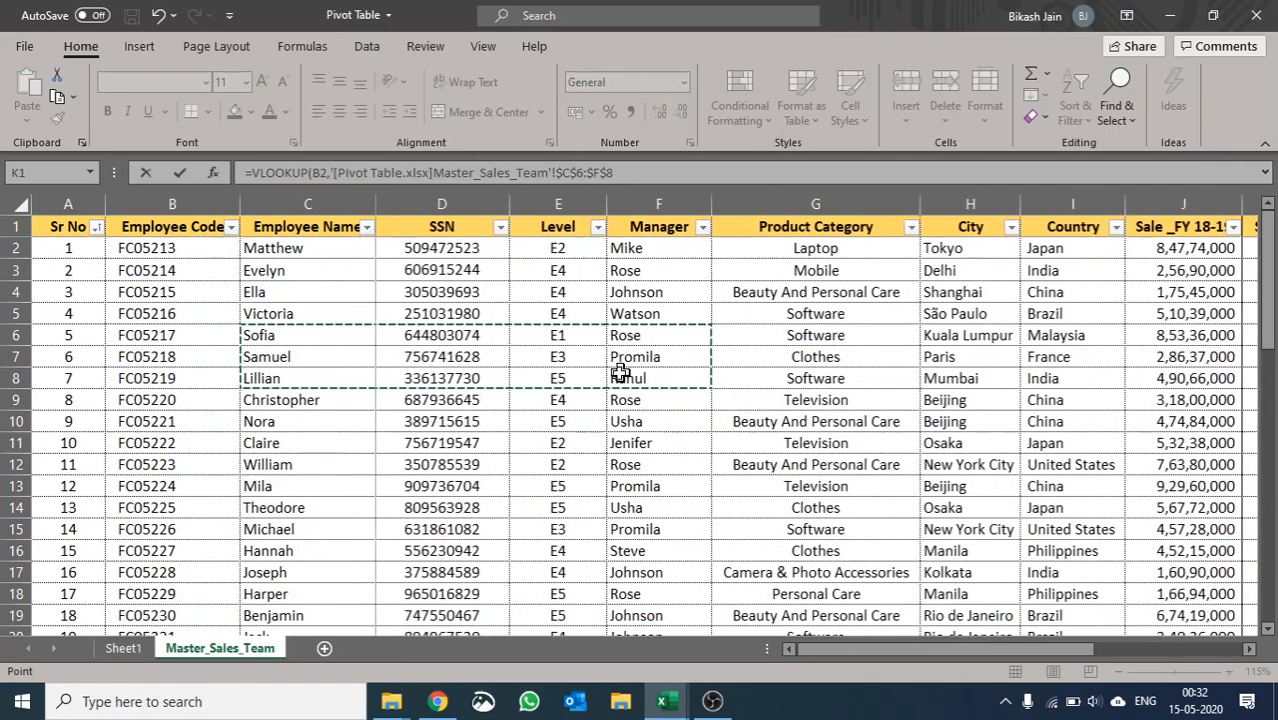
drag(460, 195, 960, 252)
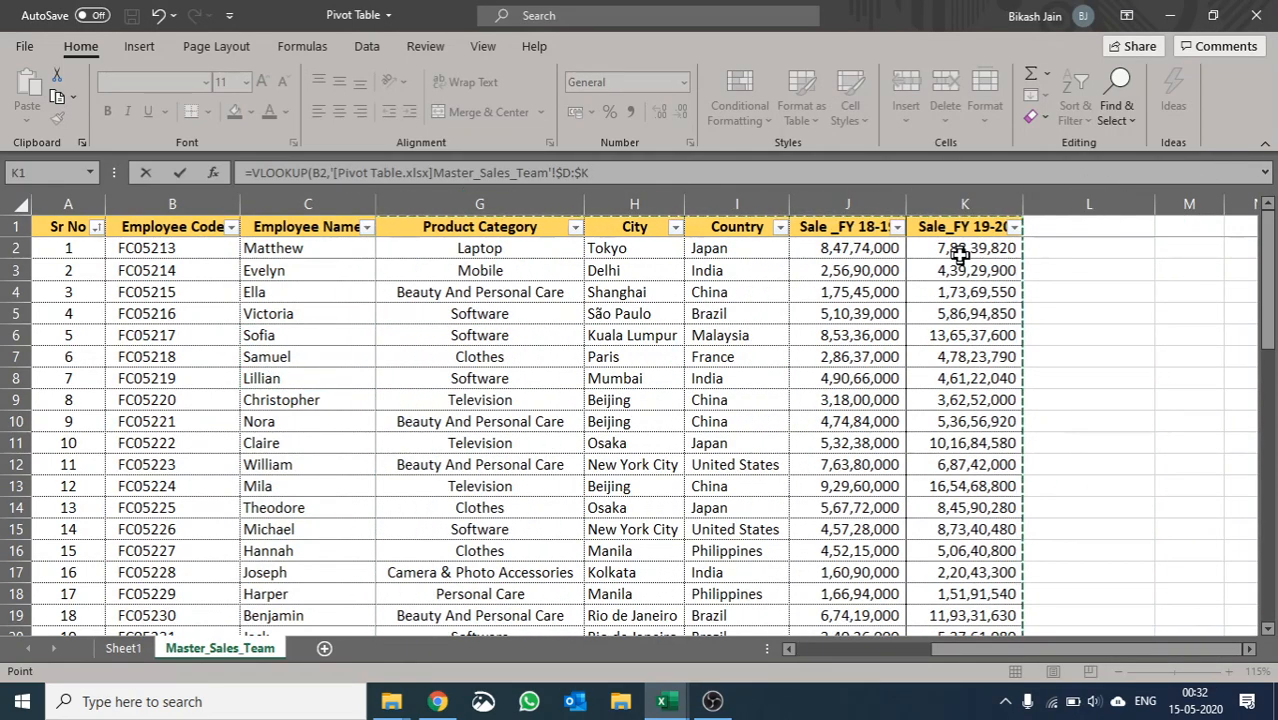
text(,8,0)
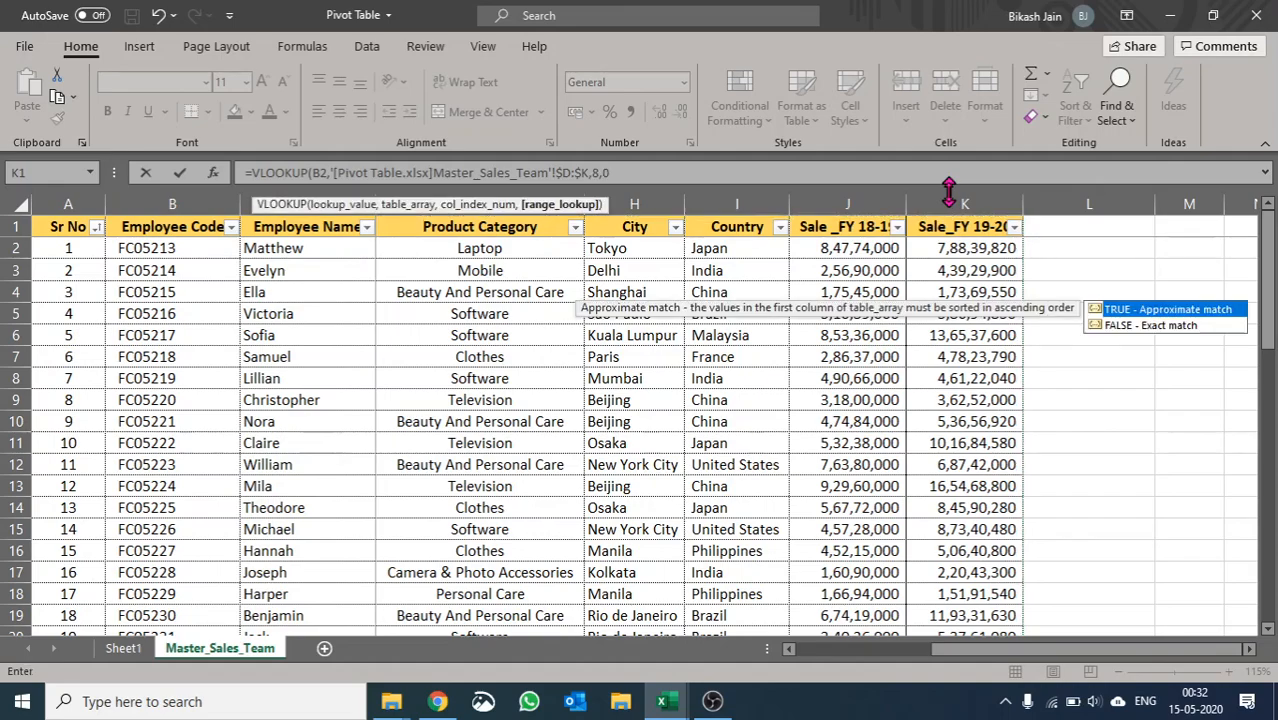
key(Return)
click(667, 264)
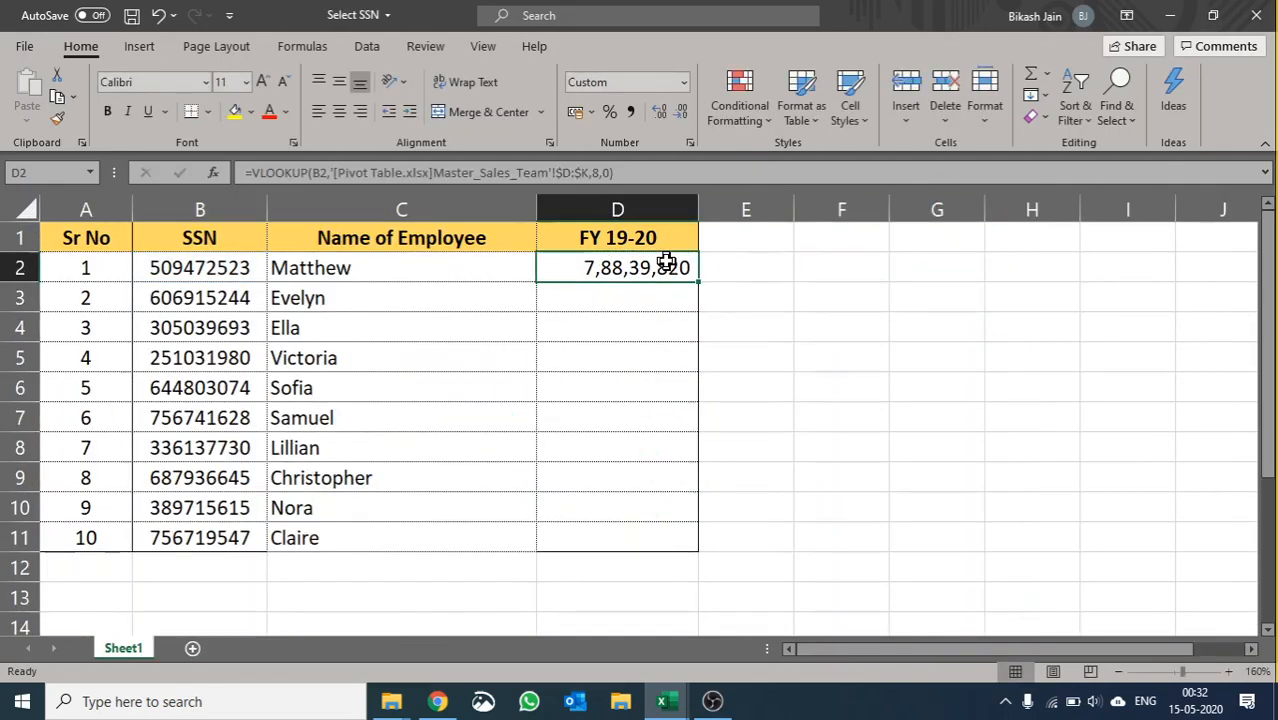
double_click(698, 281)
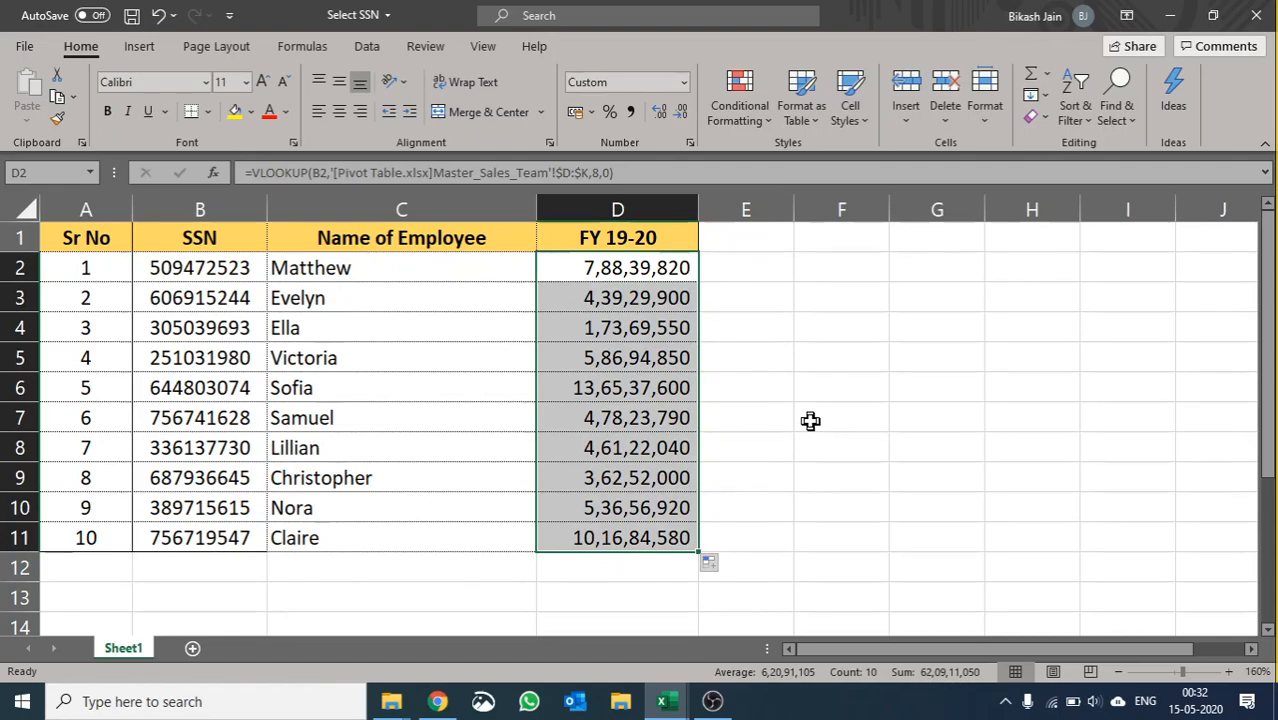
- Delete the Sale _FY 18-19 column from Master_Sales_Team and inspect the VLOOKUP formula in D2 of the Select SSN workbook
key(alt+Tab)
click(848, 201)
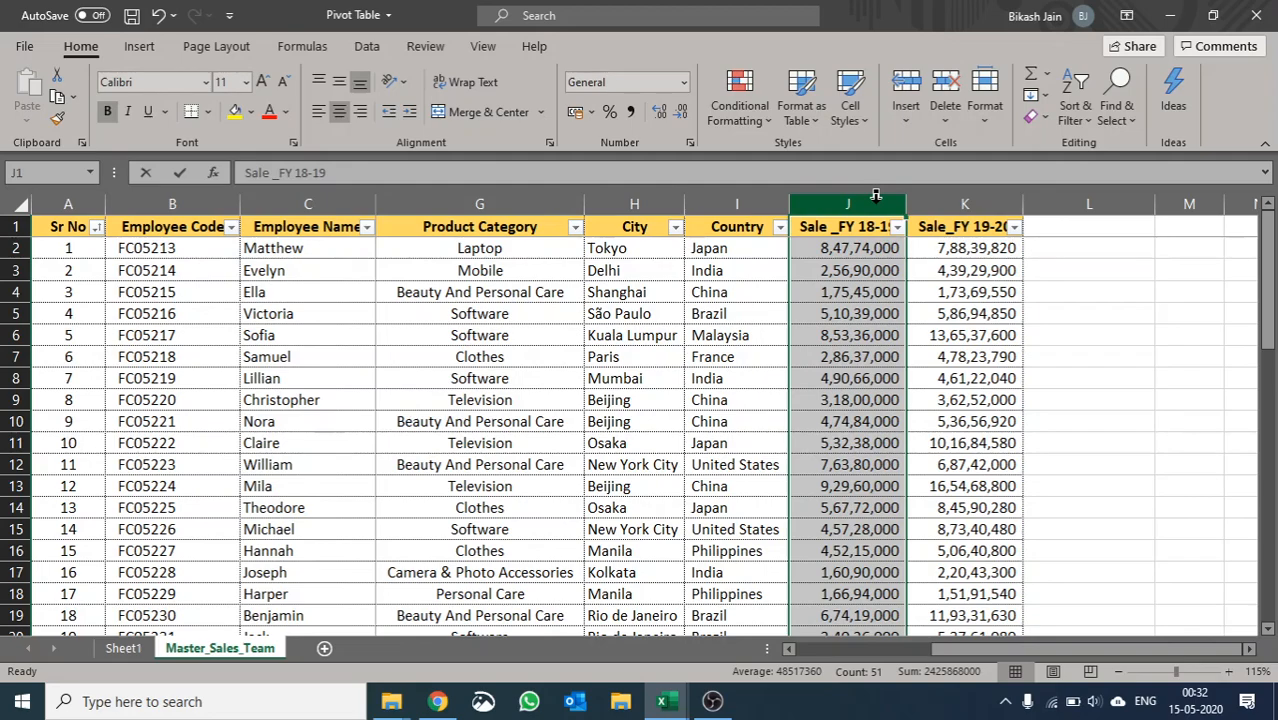
key(ctrl+minus)
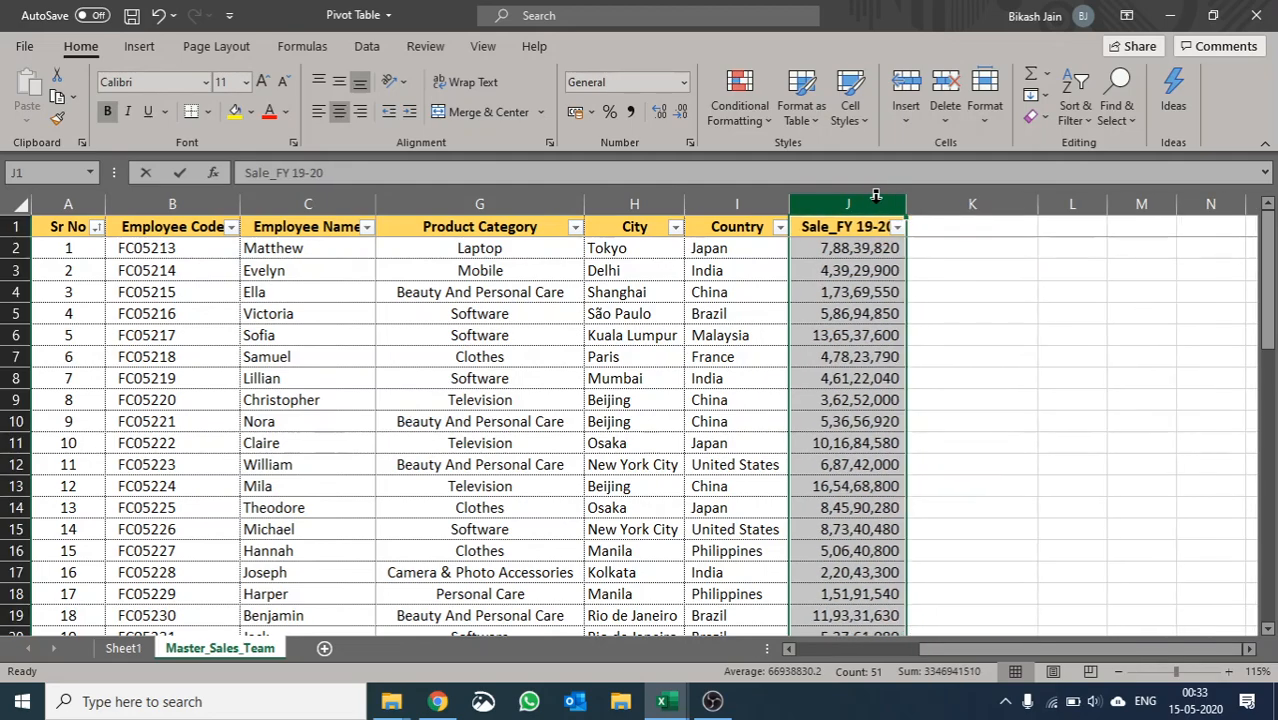
key(alt+Tab)
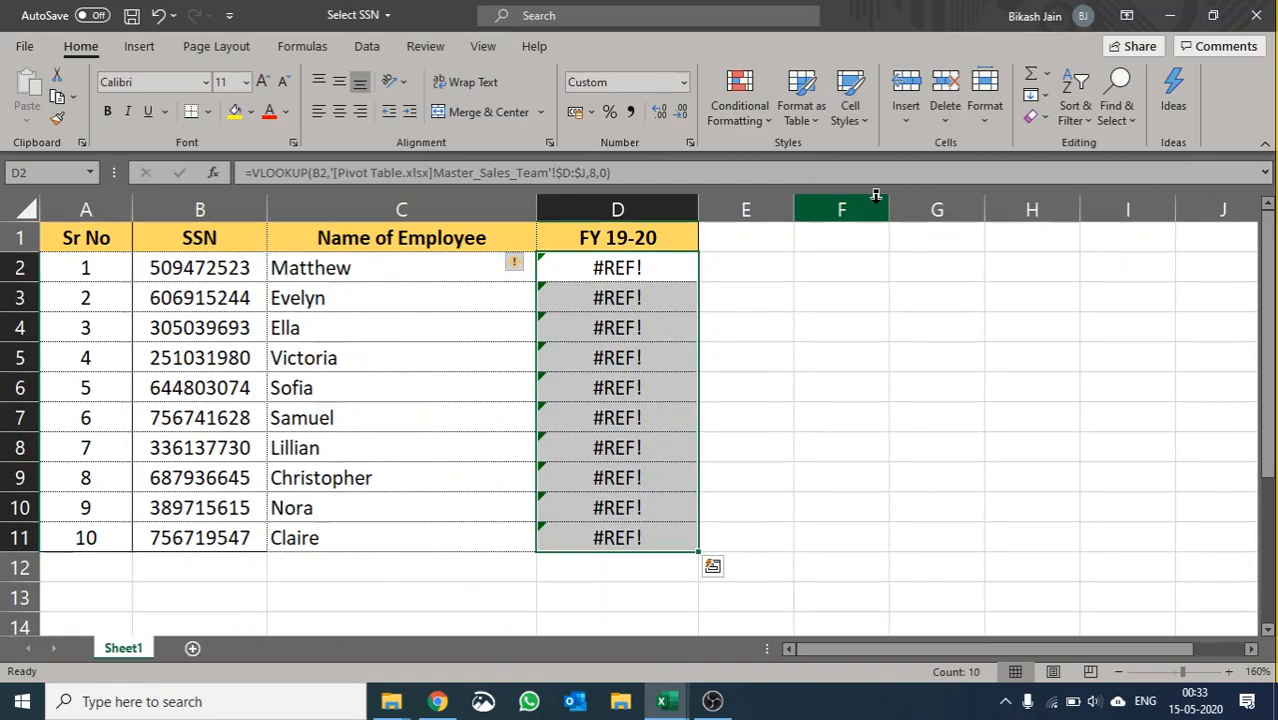
double_click(680, 277)
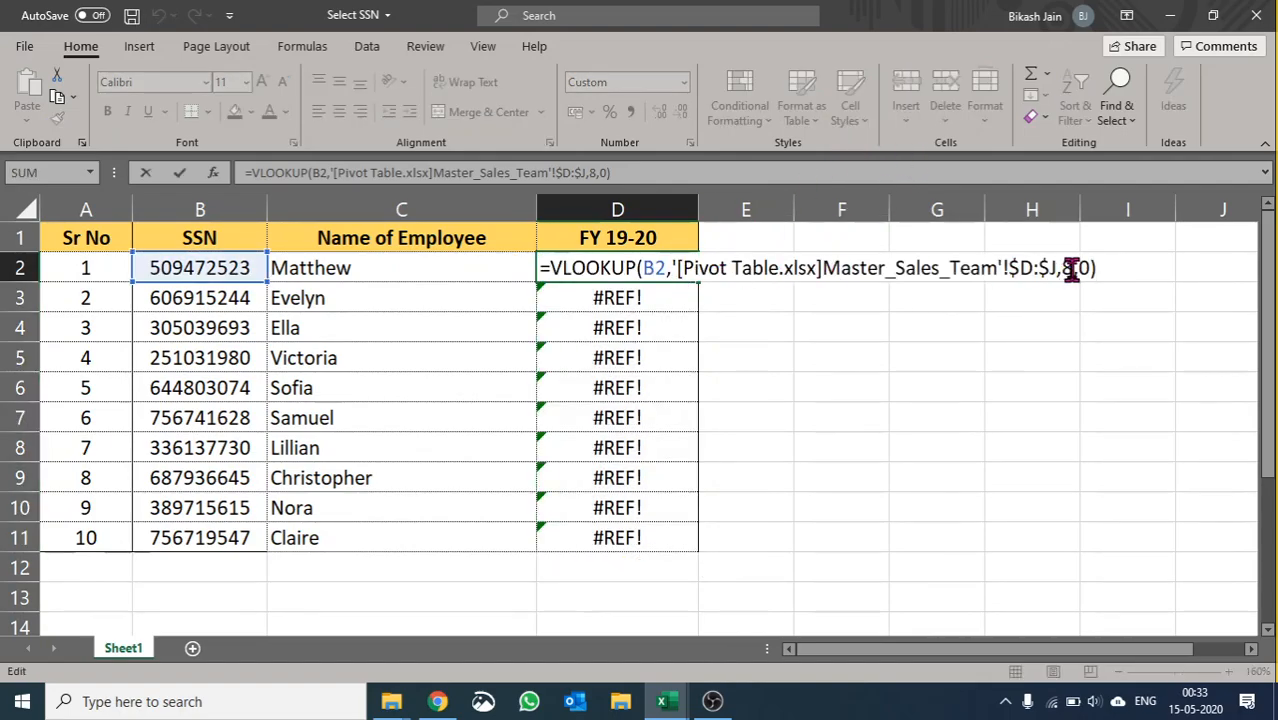
key(Escape)
- Undo the deletion of the Sale _FY 18-19 column in Master_Sales_Team
key(alt+Tab)
key(ctrl+space)
key(Right)
key(ctrl+space)
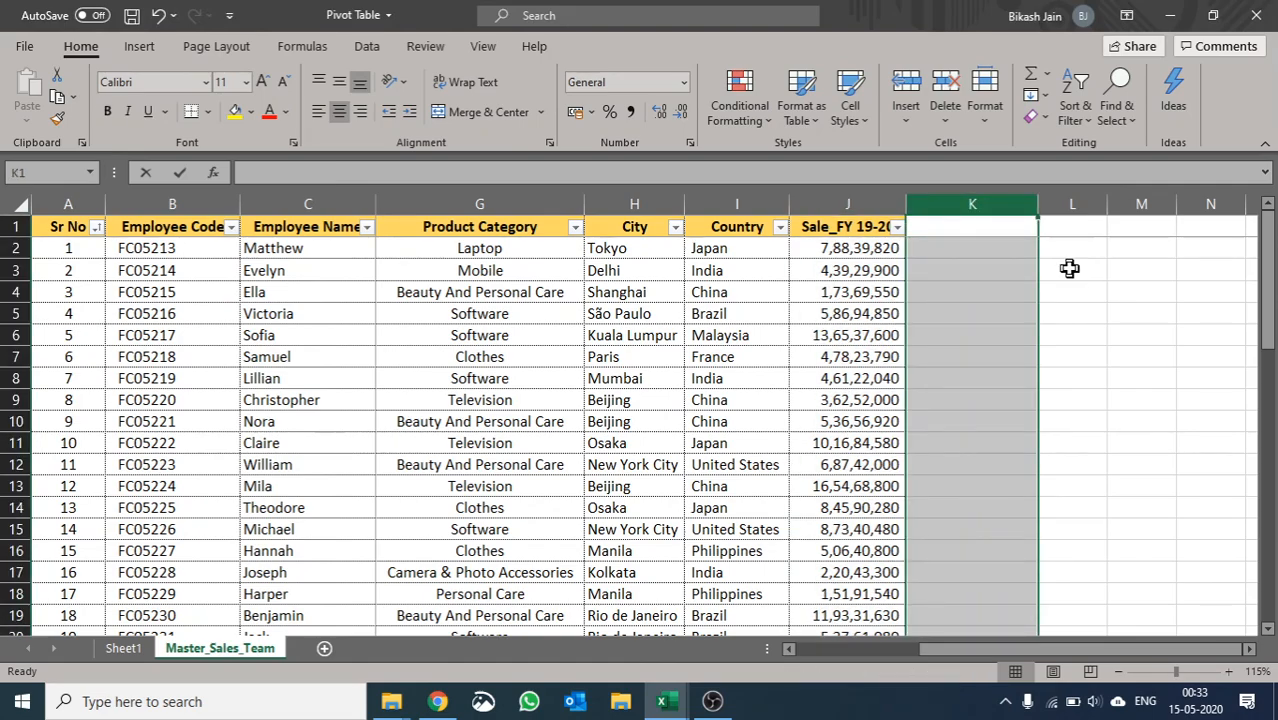
key(ctrl+z)
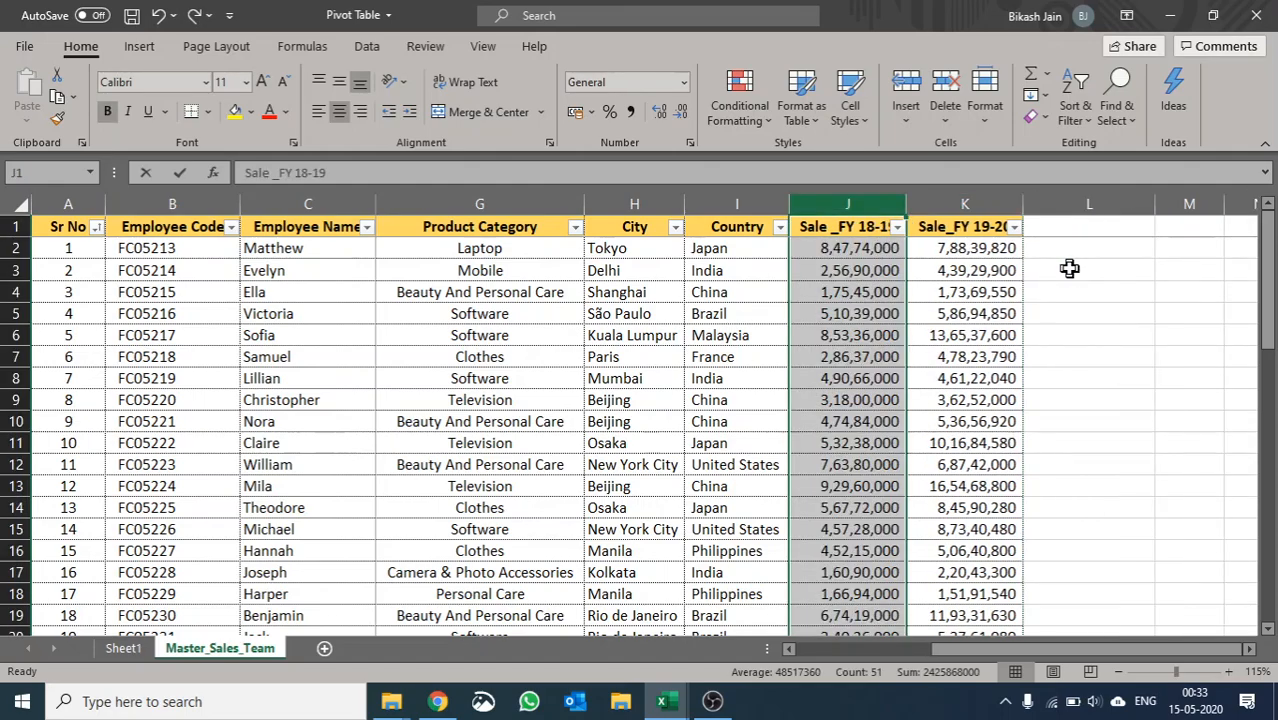
- In E2 of the Select SSN workbook, enter an XLOOKUP finding B2 in Master_Sales_Team column D, returning column K or 0 if not found
key(alt+Tab)
key(Right)
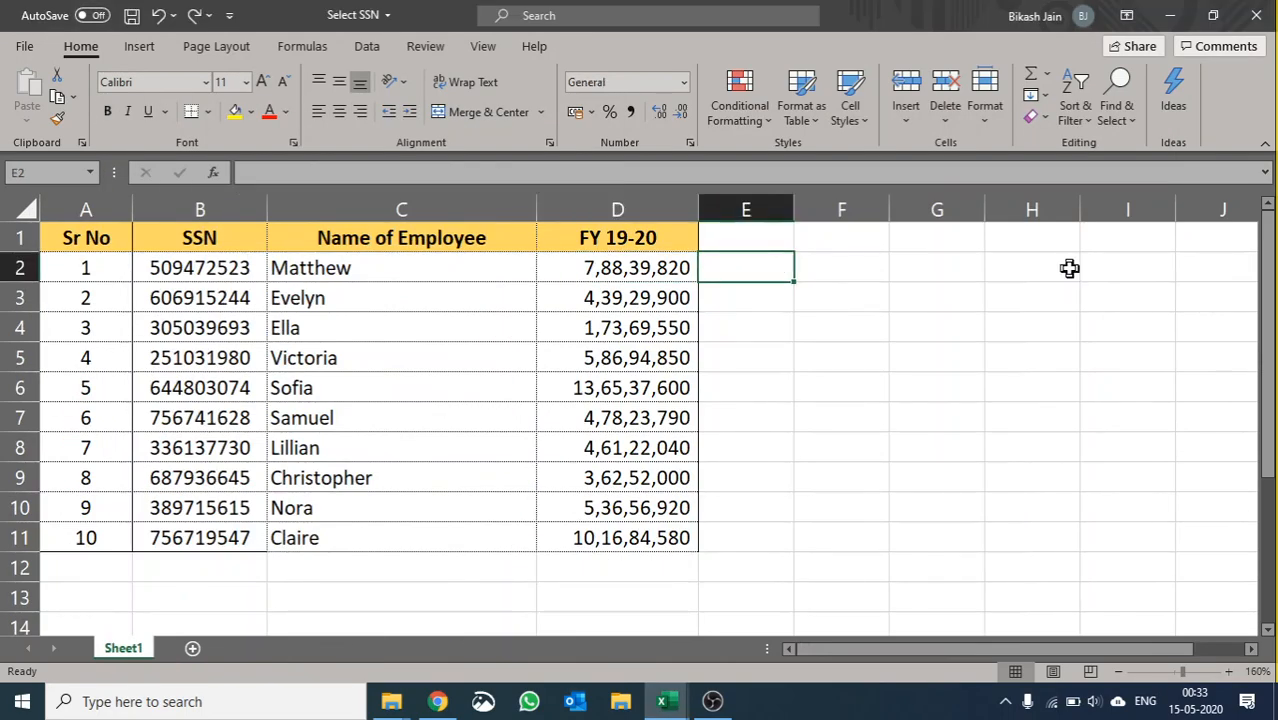
text(=xlok)
key(BackSpace)
text(ok)
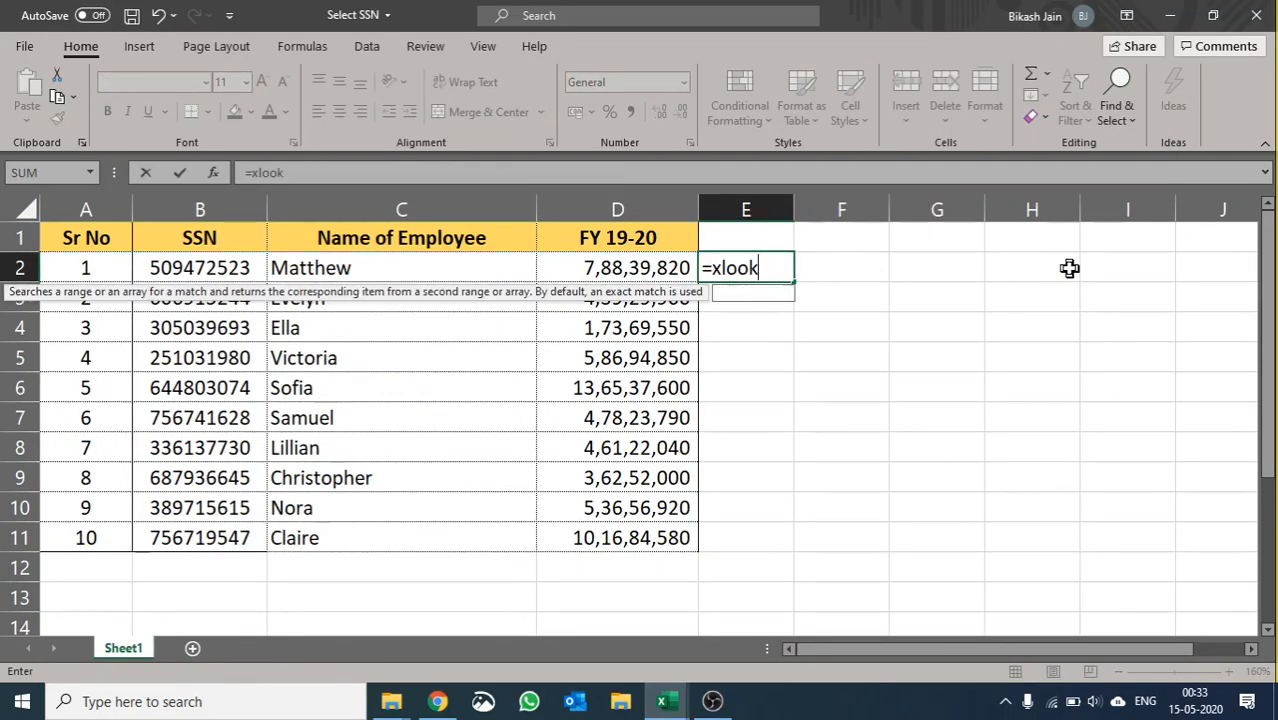
key(Tab)
key(Left)
key(Left)
key(Left)
key(Left)
key(Right)
text(,)
key(ctrl+Tab)
click(221, 316)
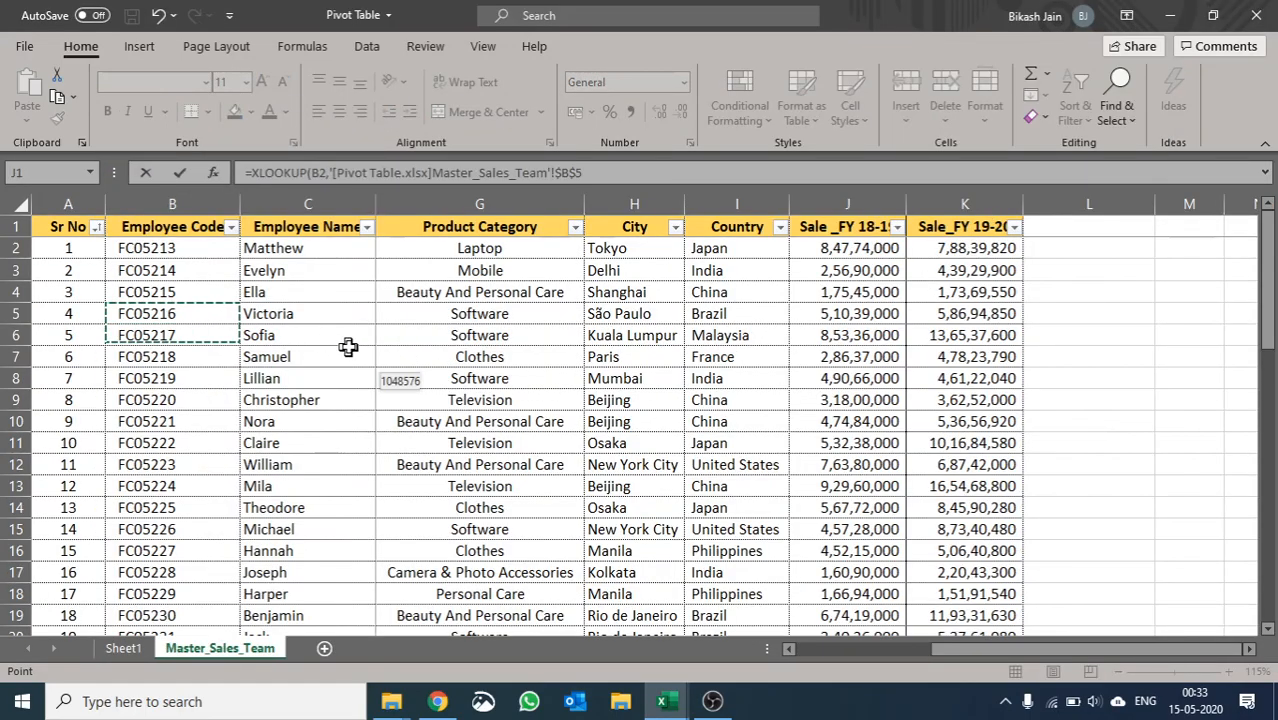
click(462, 200)
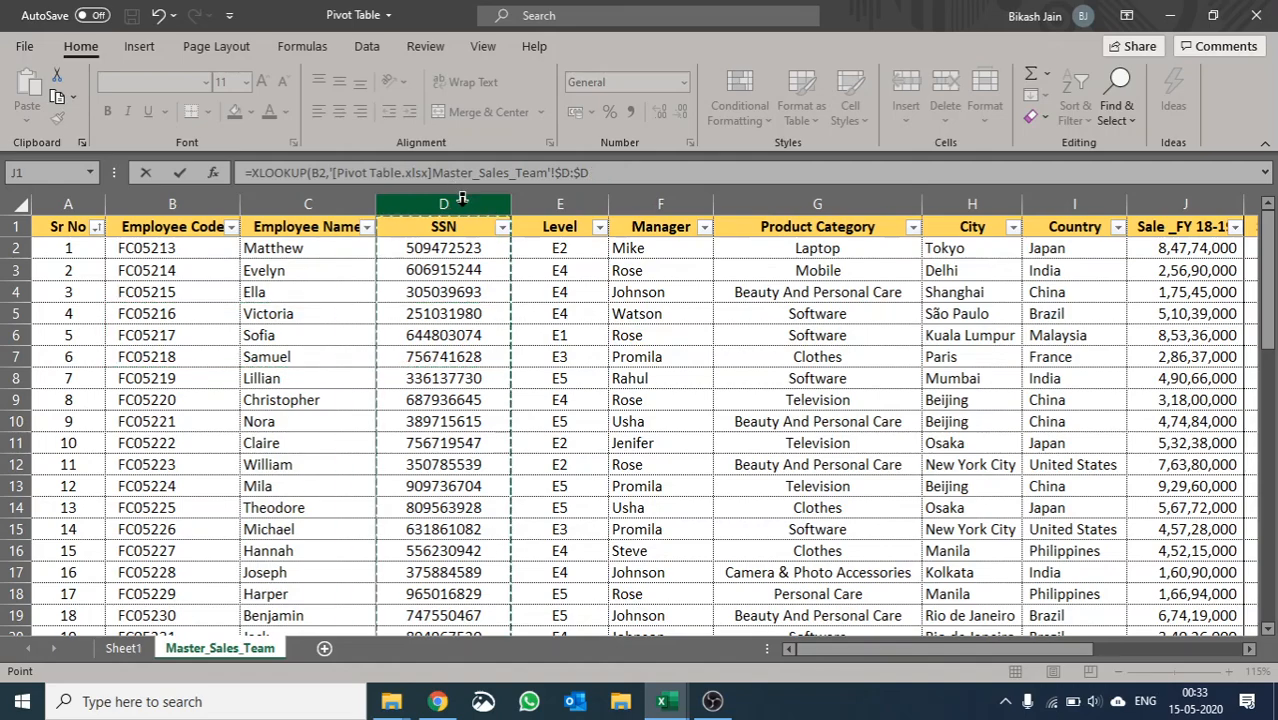
text(,)
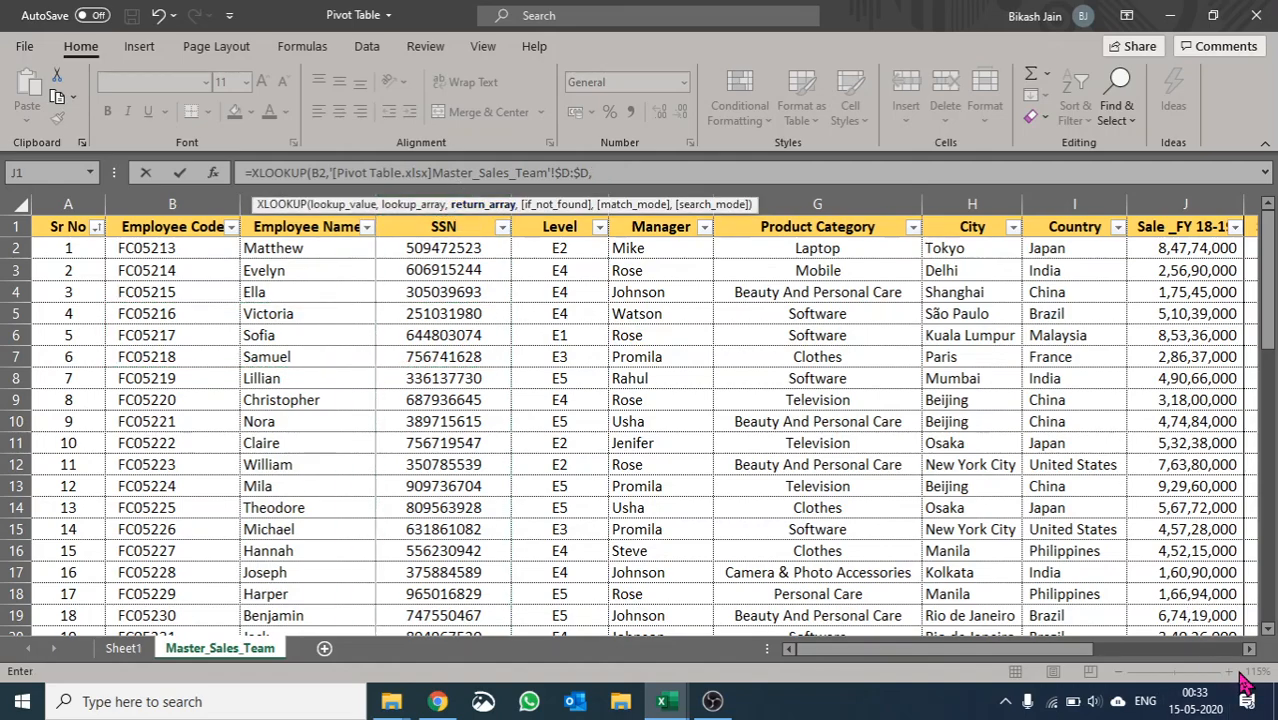
scroll(1249, 648, right, 3)
click(968, 200)
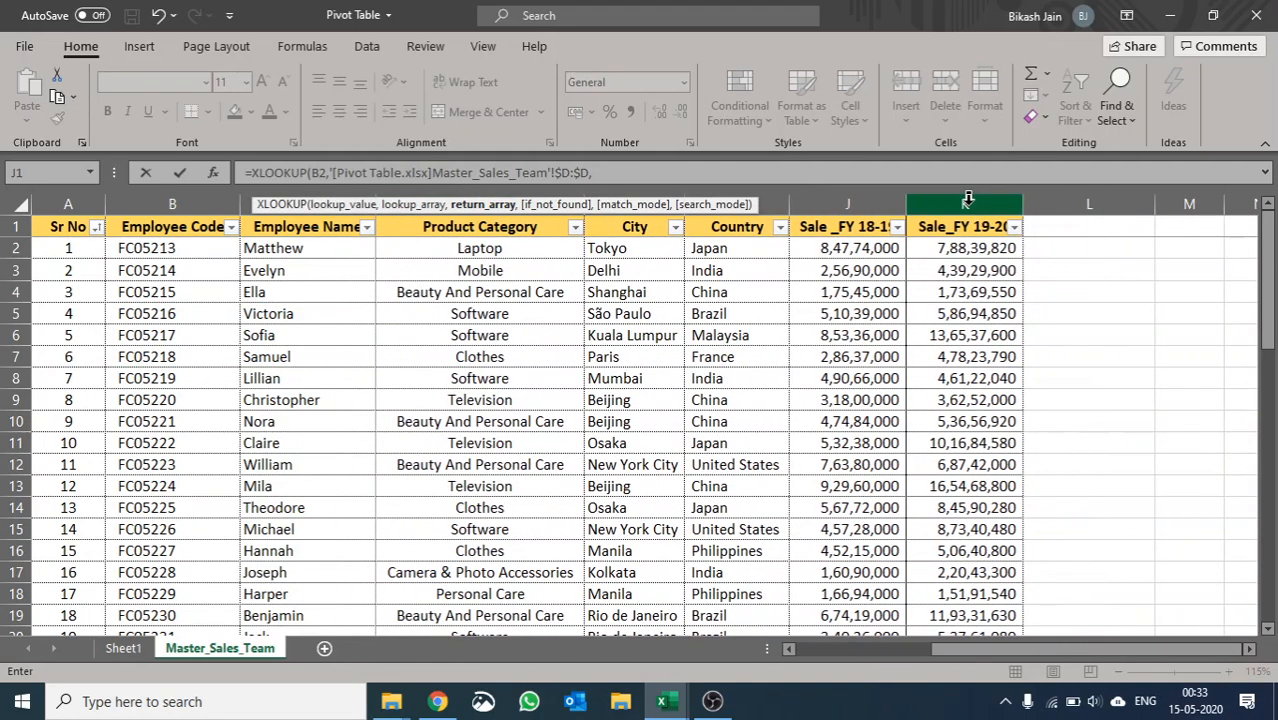
click(968, 200)
text(,0)
key(Return)
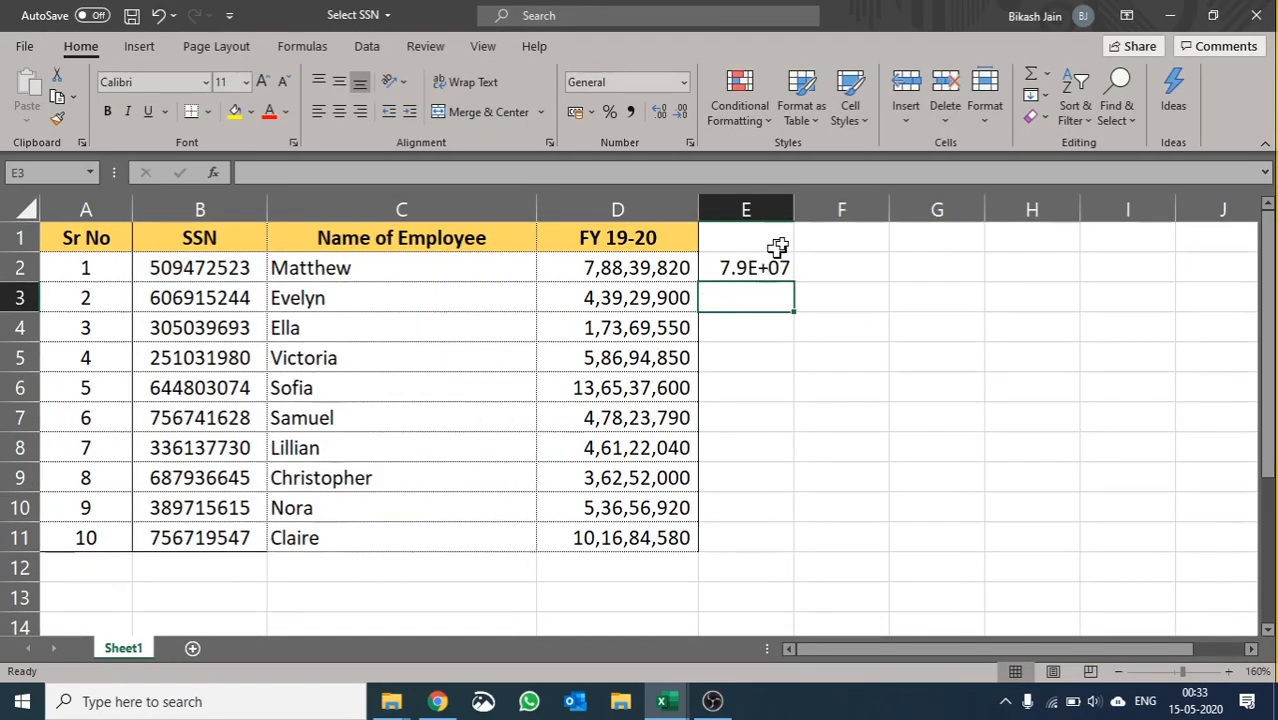
- Widen column E and fill the XLOOKUP formula from E2 down to E11
drag(795, 209, 851, 209)
click(806, 266)
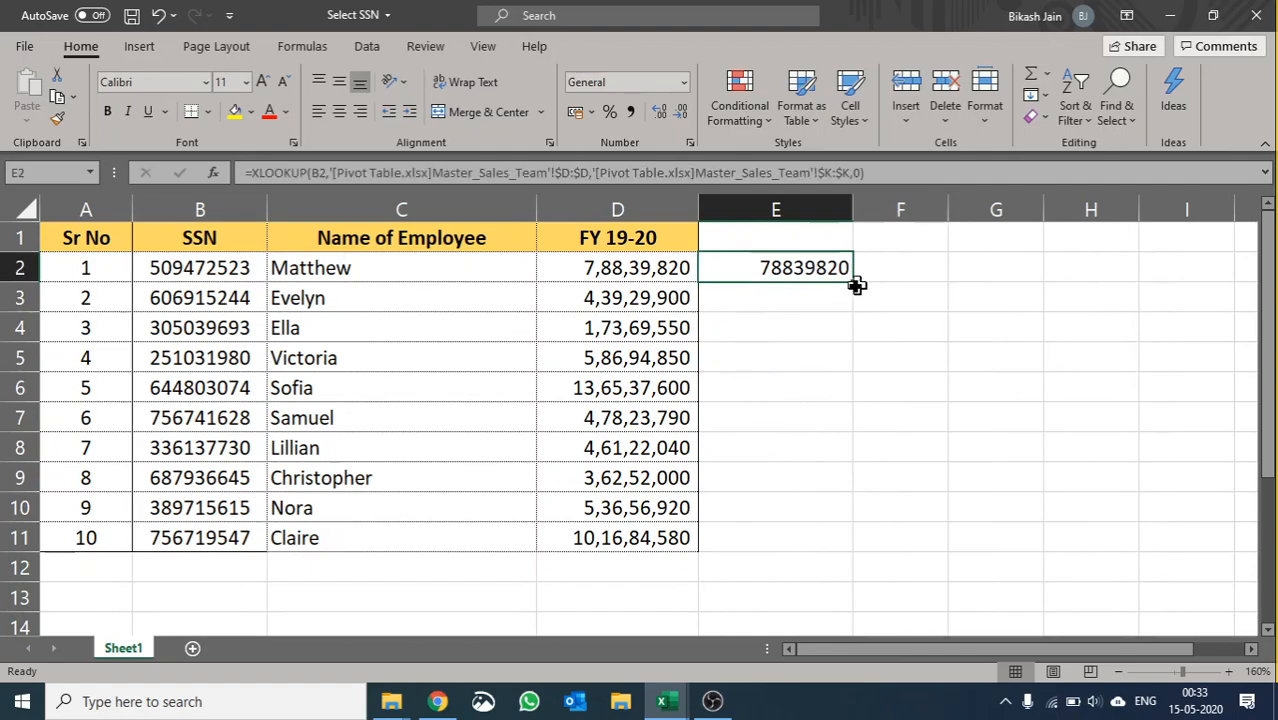
double_click(856, 284)
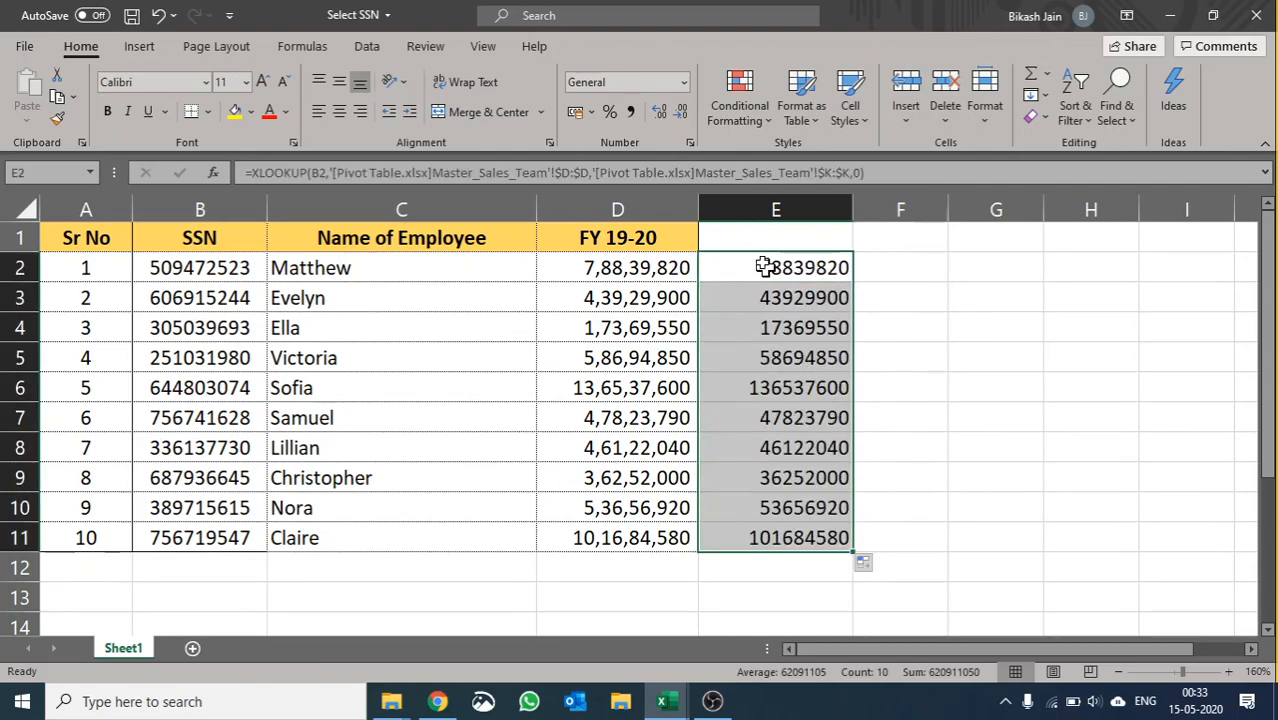
- Format E2:E11 with the comma style and no decimals, and widen column E slightly more
click(632, 112)
click(682, 112)
click(682, 112)
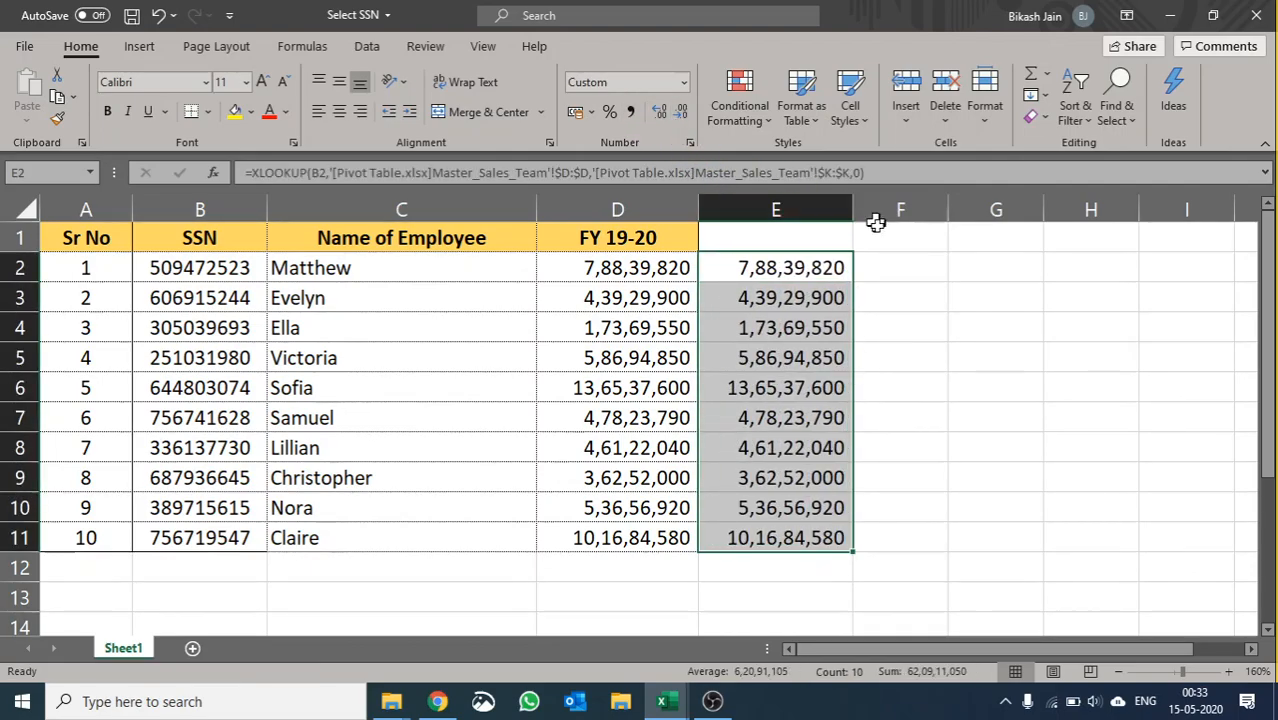
drag(858, 208, 875, 209)
click(972, 370)
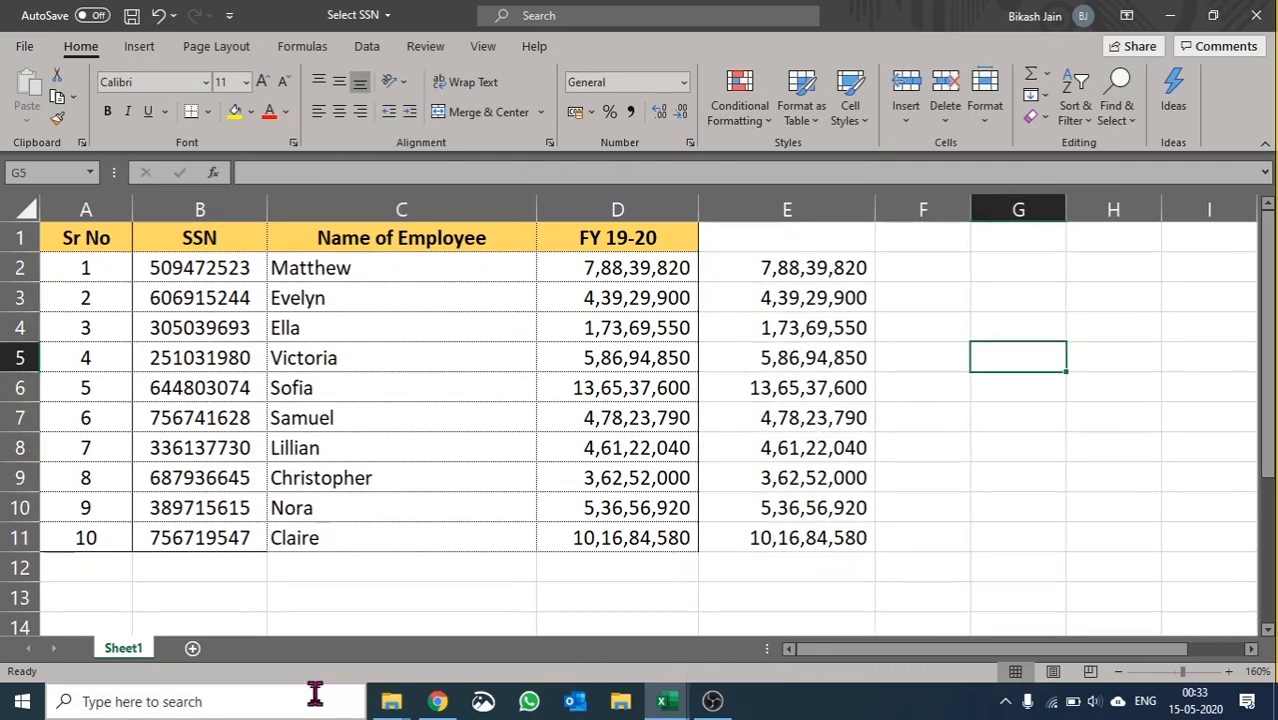
- Delete the Sale _FY 18-19 column from Master_Sales_Team again and compare the VLOOKUP and XLOOKUP columns in the Select SSN workbook
key(alt+Tab)
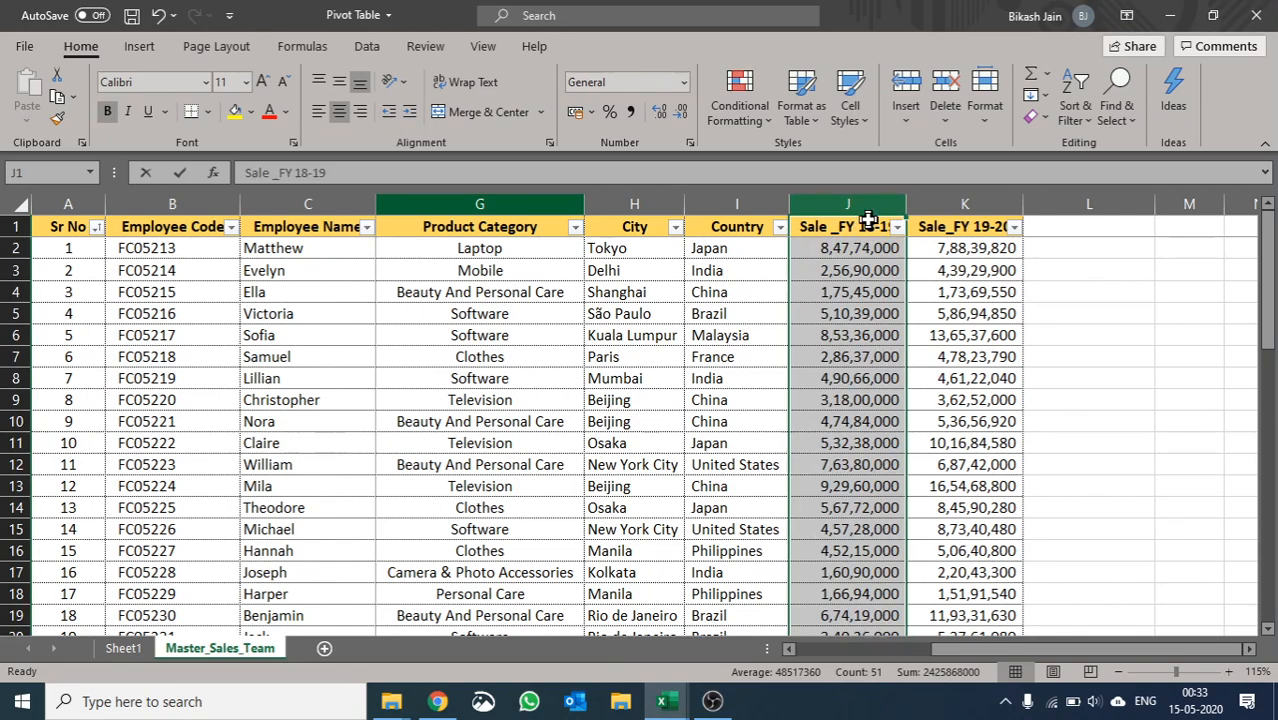
key(ctrl+minus)
key(alt+Tab)
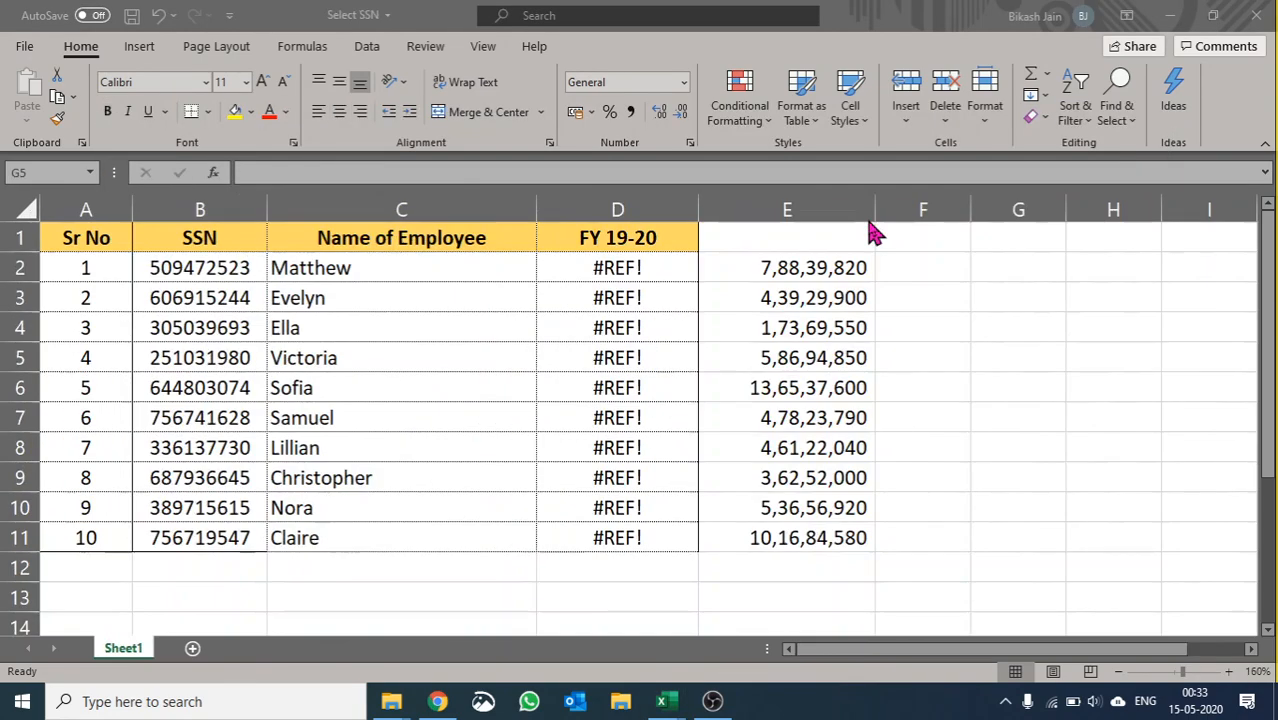